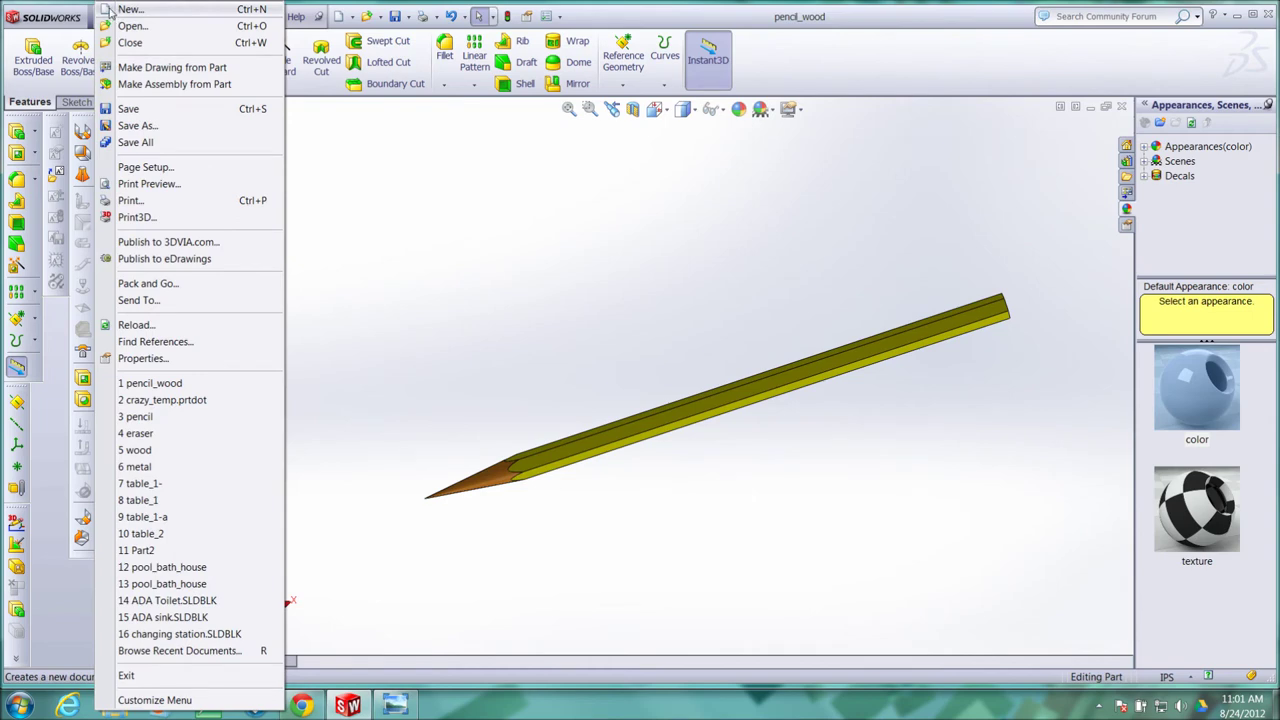
Create a new blank Part document.
left_click(108, 9)
left_click(258, 245)
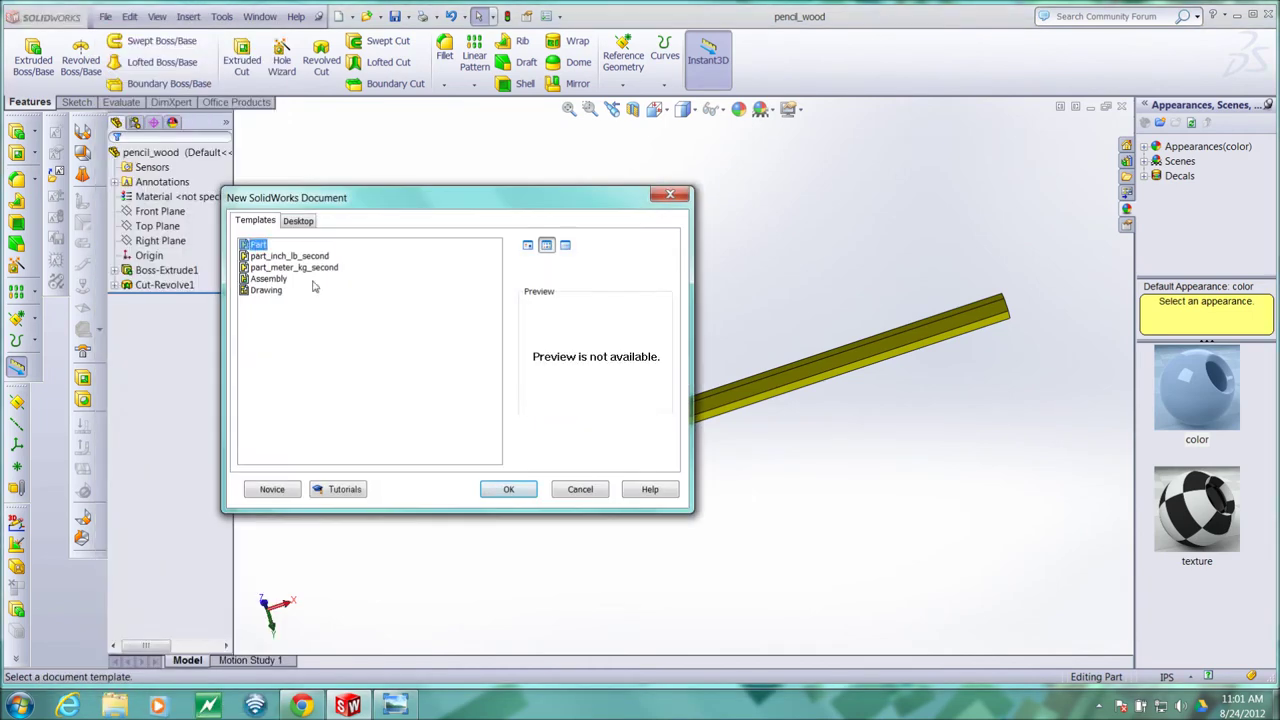
left_click(508, 489)
Confirm the part's document units are IPS (inch, pound, second).
left_click(559, 16)
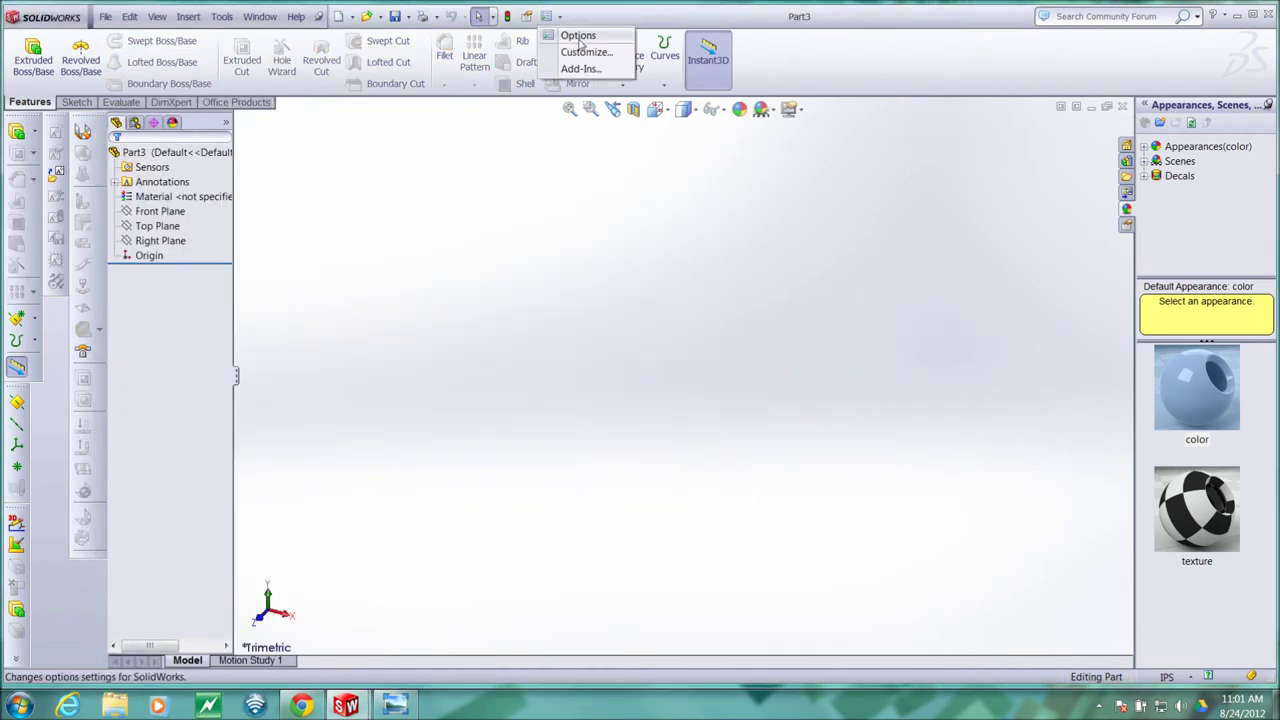
left_click(578, 35)
left_click(307, 96)
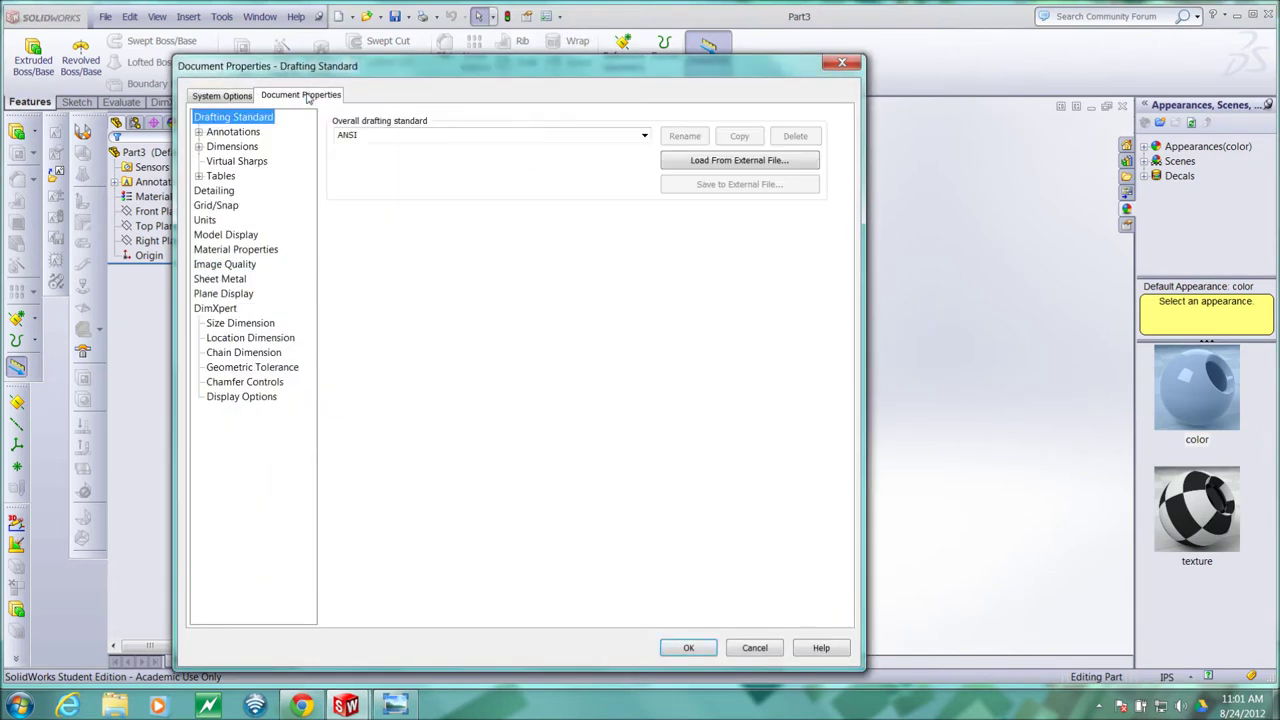
left_click(205, 221)
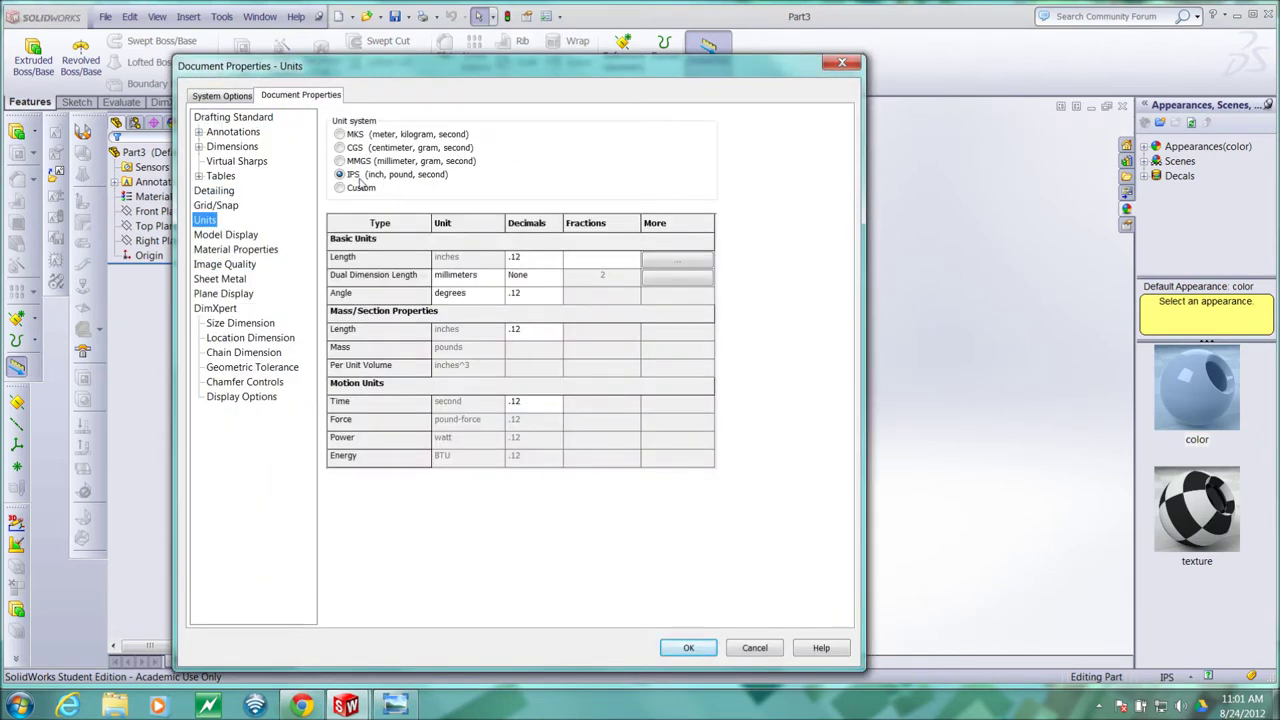
left_click(689, 648)
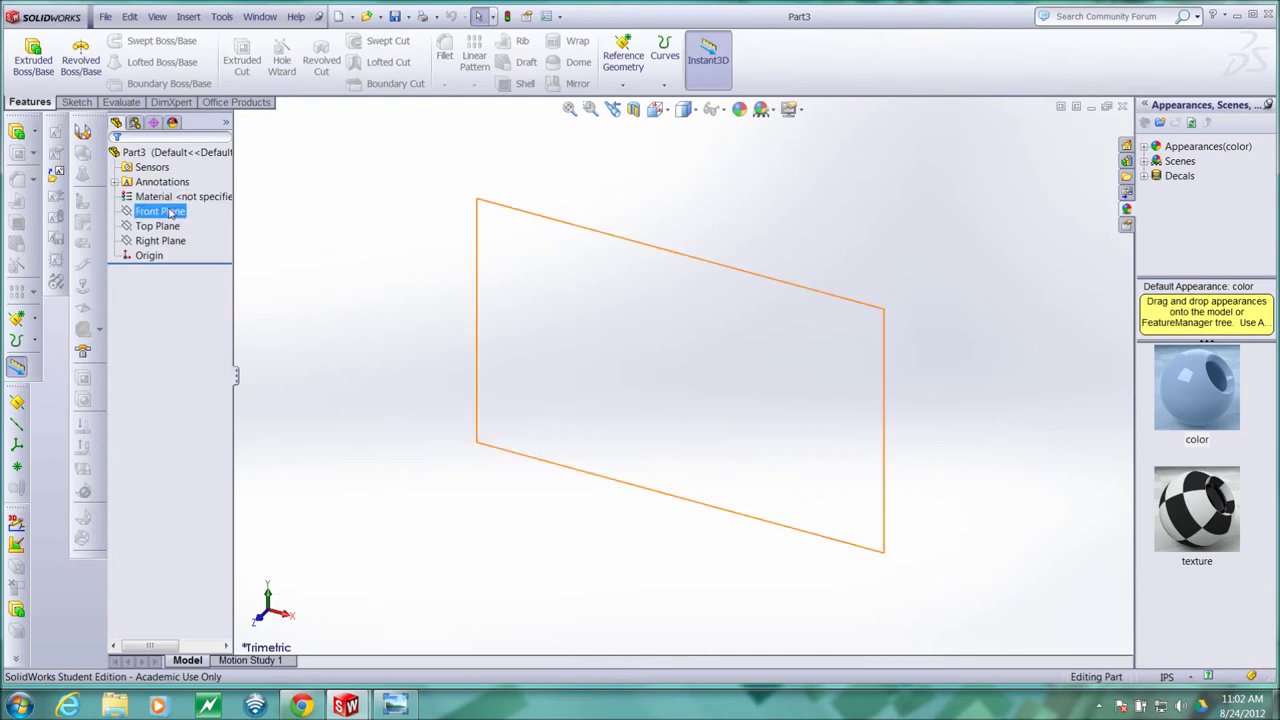
Start an Extruded Boss/Base with its profile sketch on the Right Plane.
left_click(33, 62)
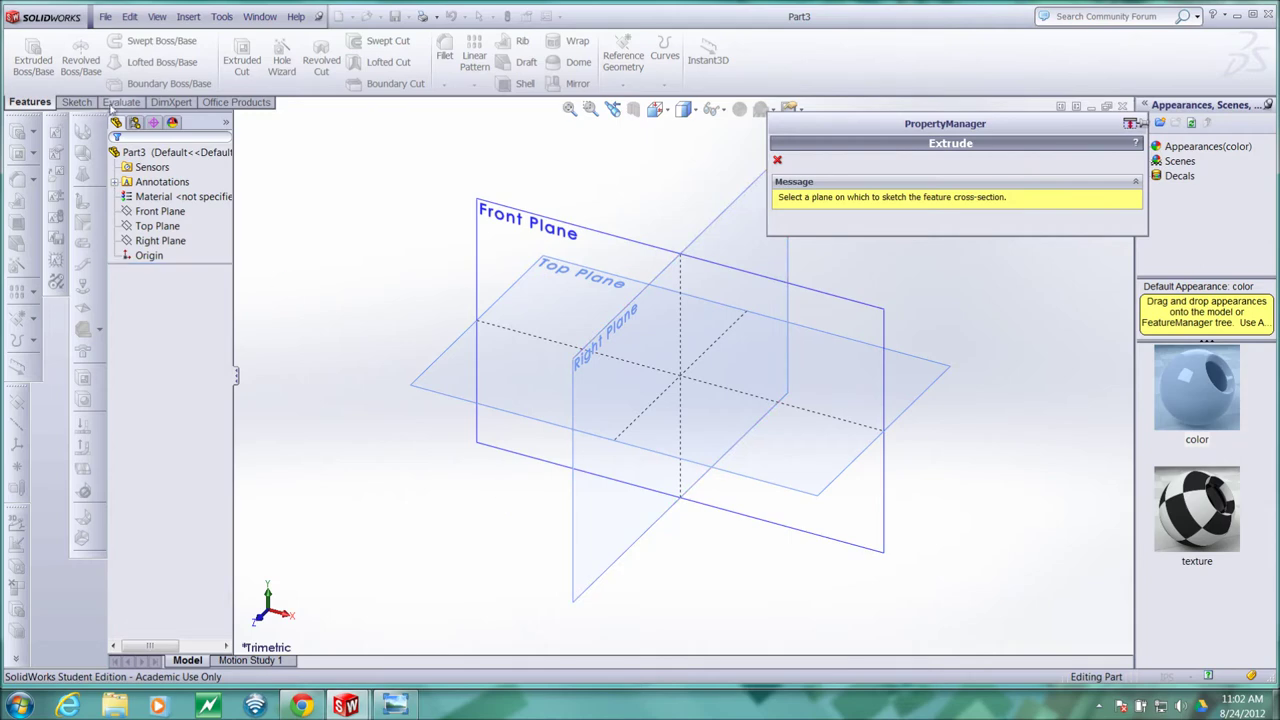
left_click(605, 582)
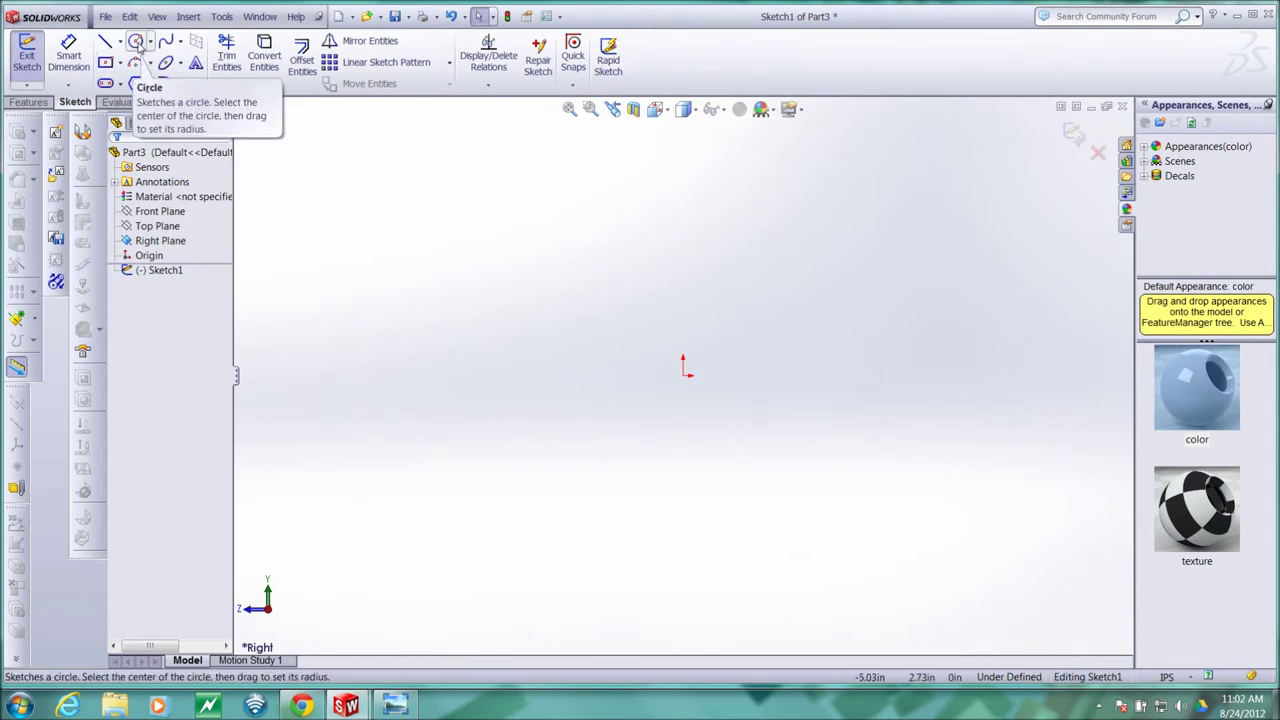
Draw a circle centred on the origin.
left_click(136, 44)
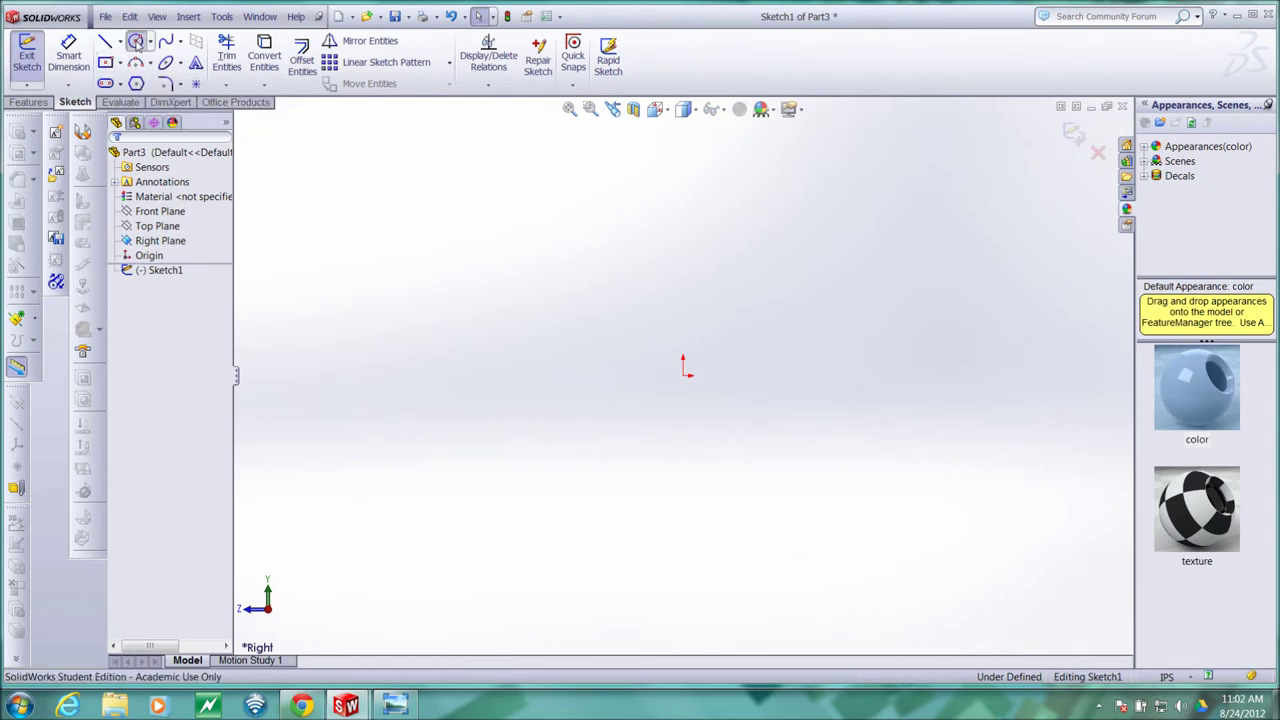
left_click(683, 375)
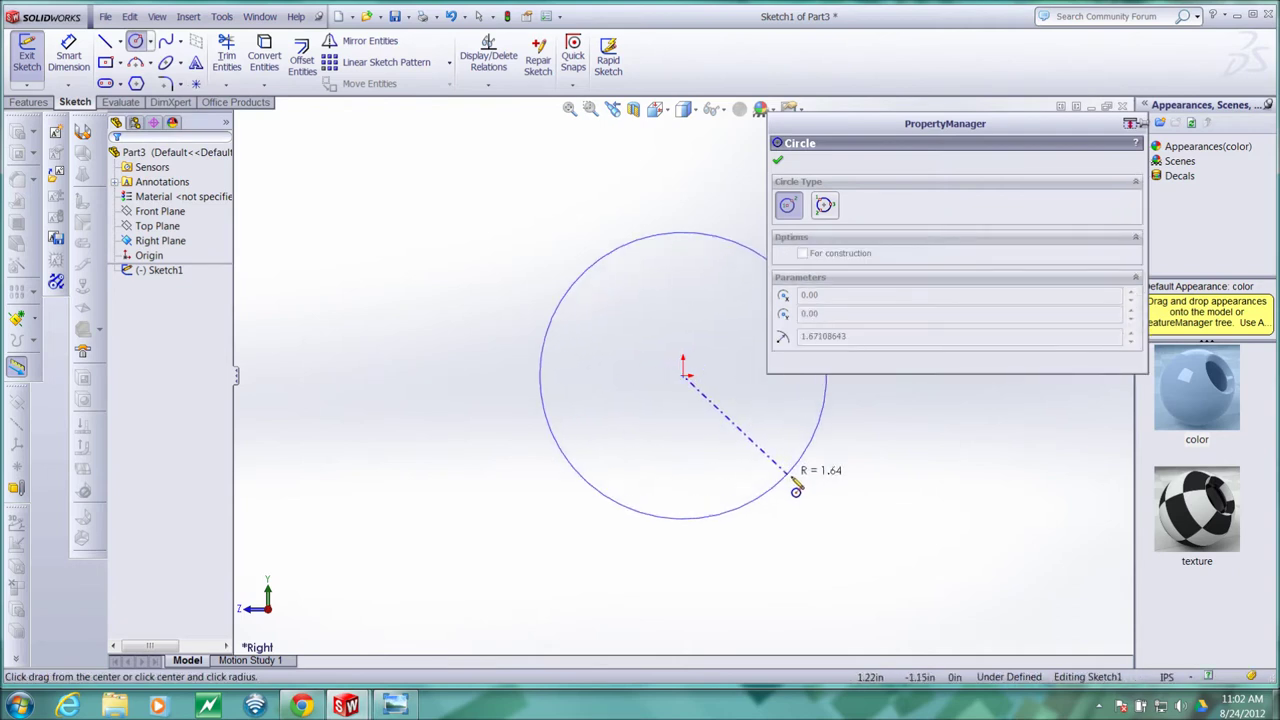
left_click(800, 493)
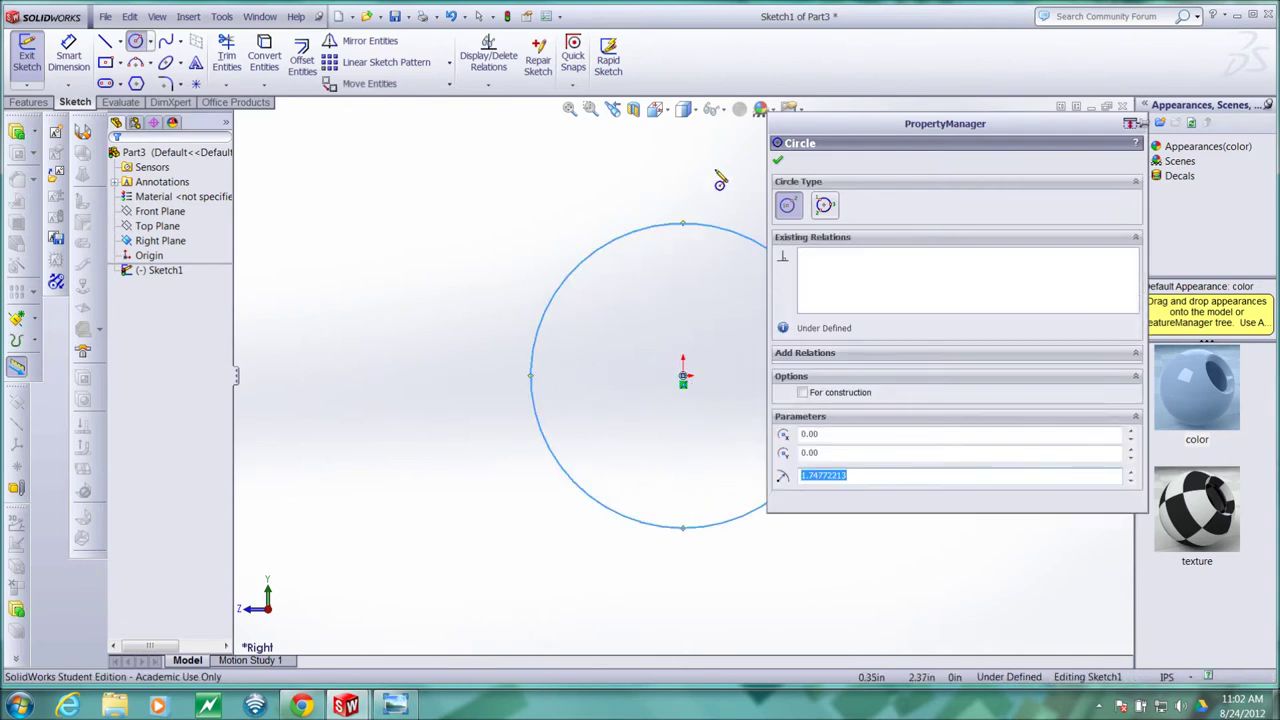
key("Escape")
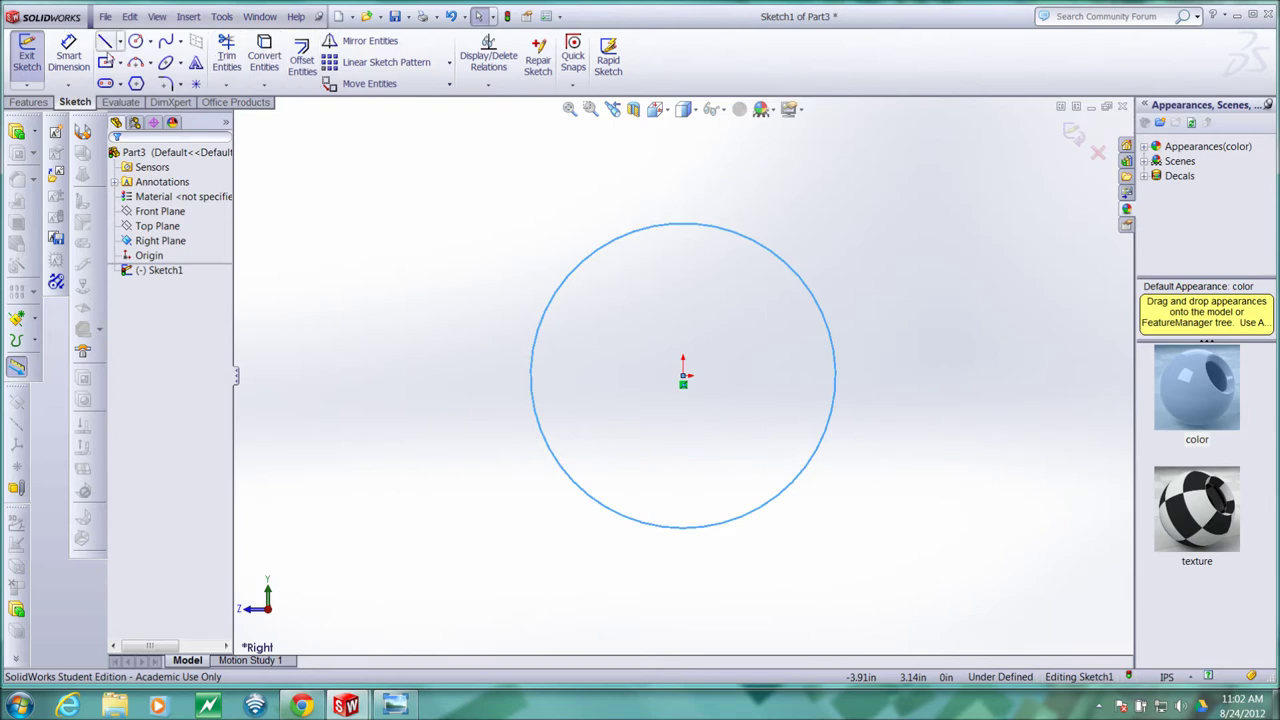
Add a diameter dimension to the circle, placed to its left.
left_click(85, 50)
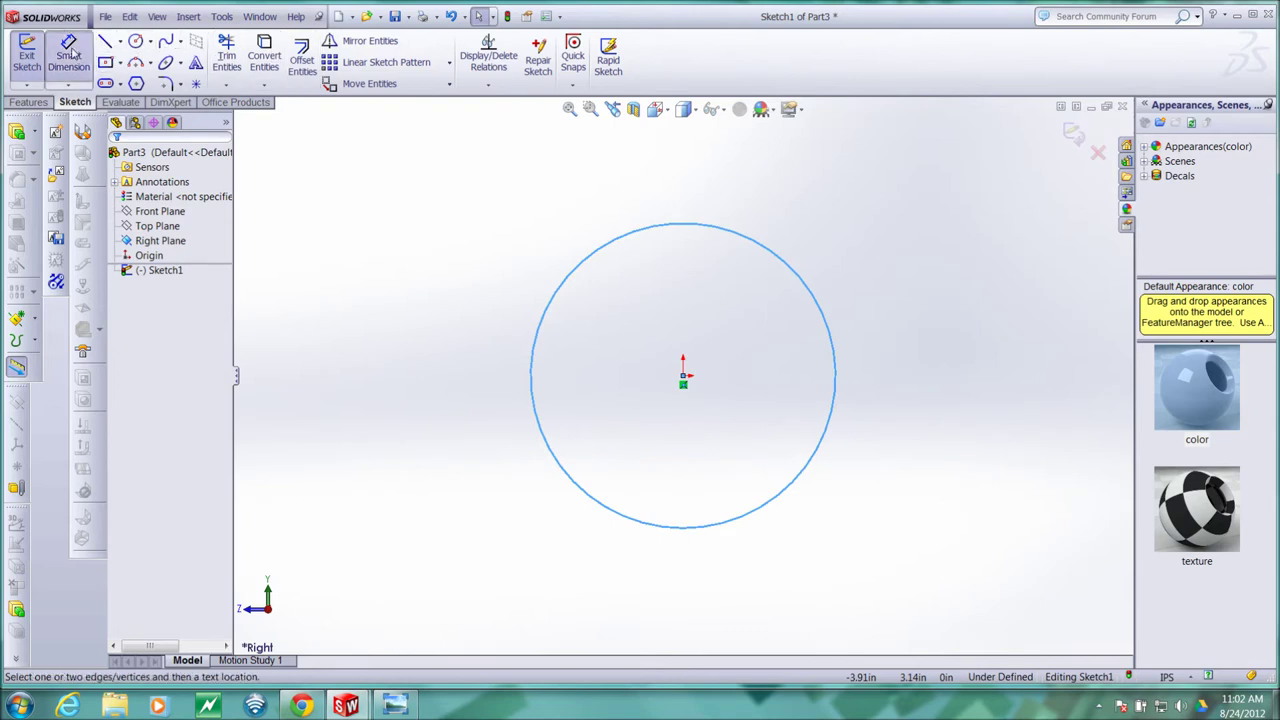
left_click(740, 237)
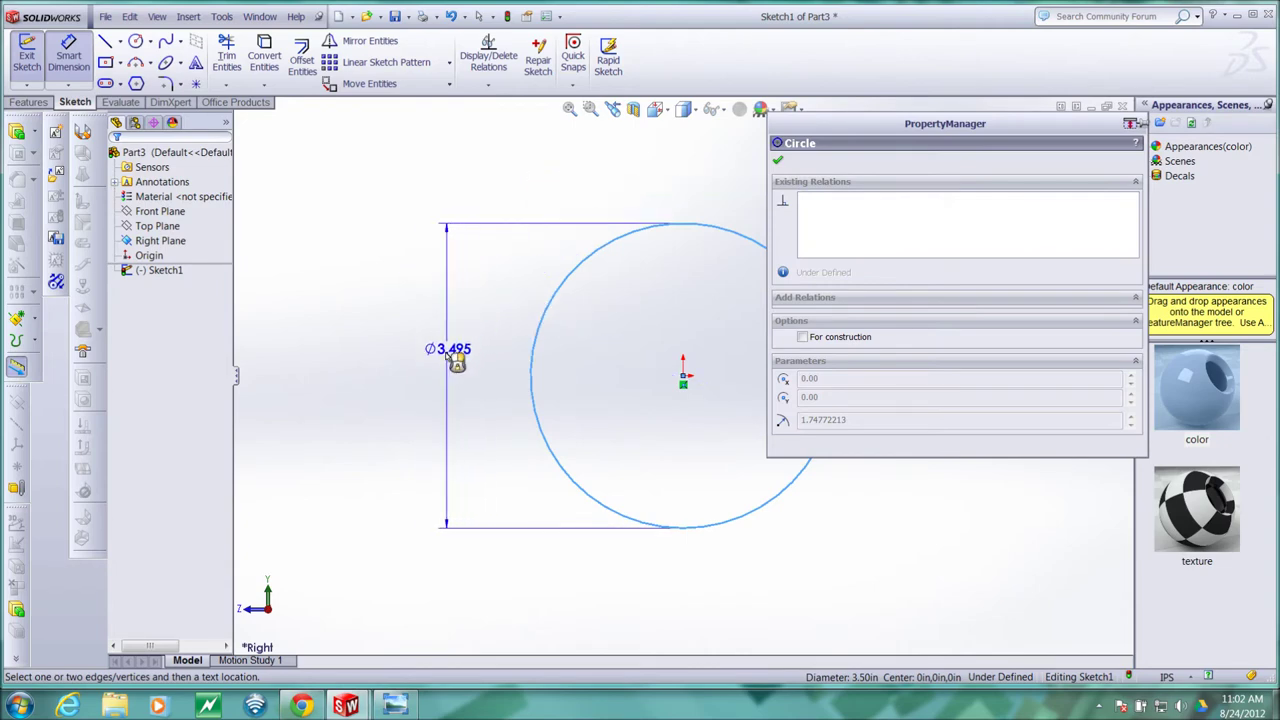
left_click(433, 392)
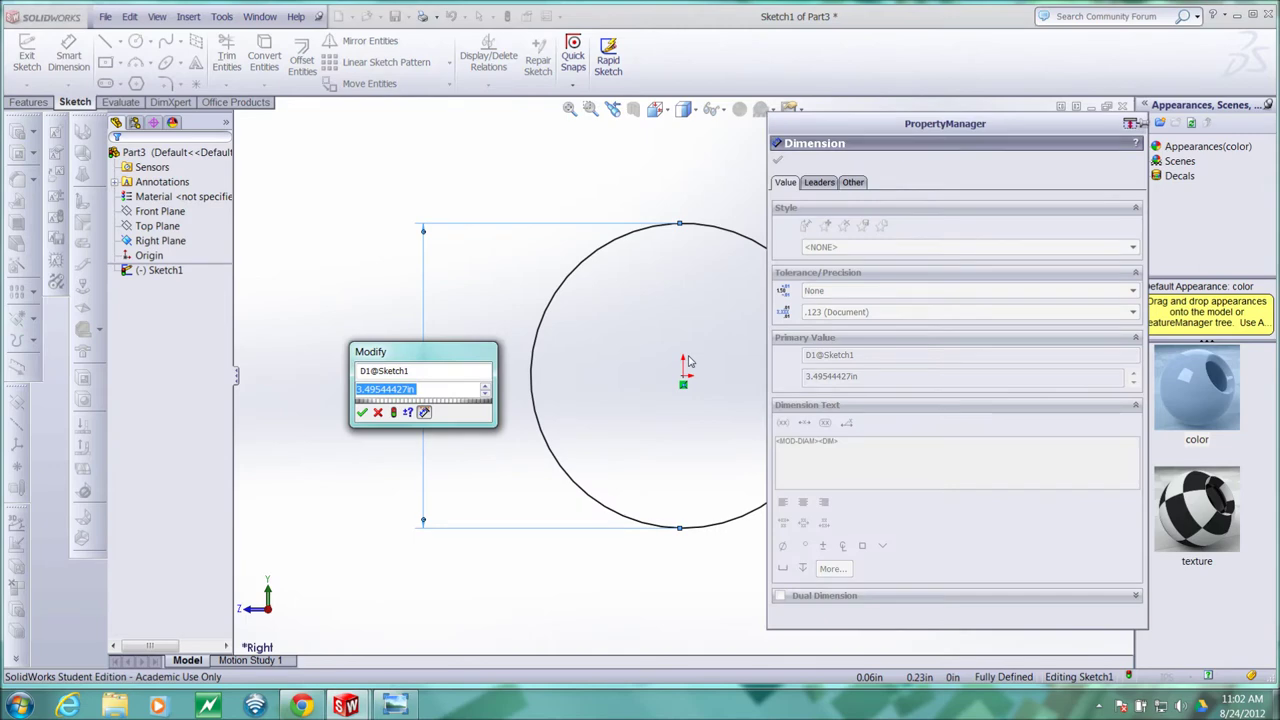
Set the circle's diameter to 0.3 in and confirm the dimension.
type(".")
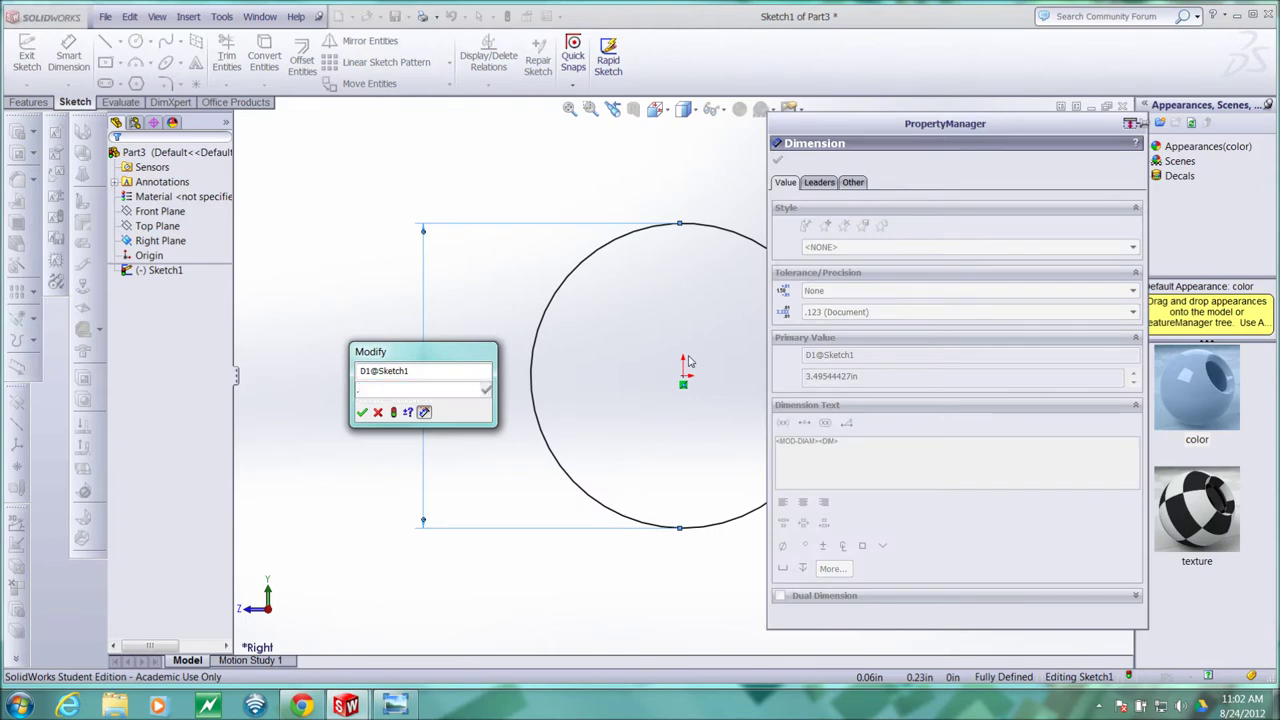
type("3")
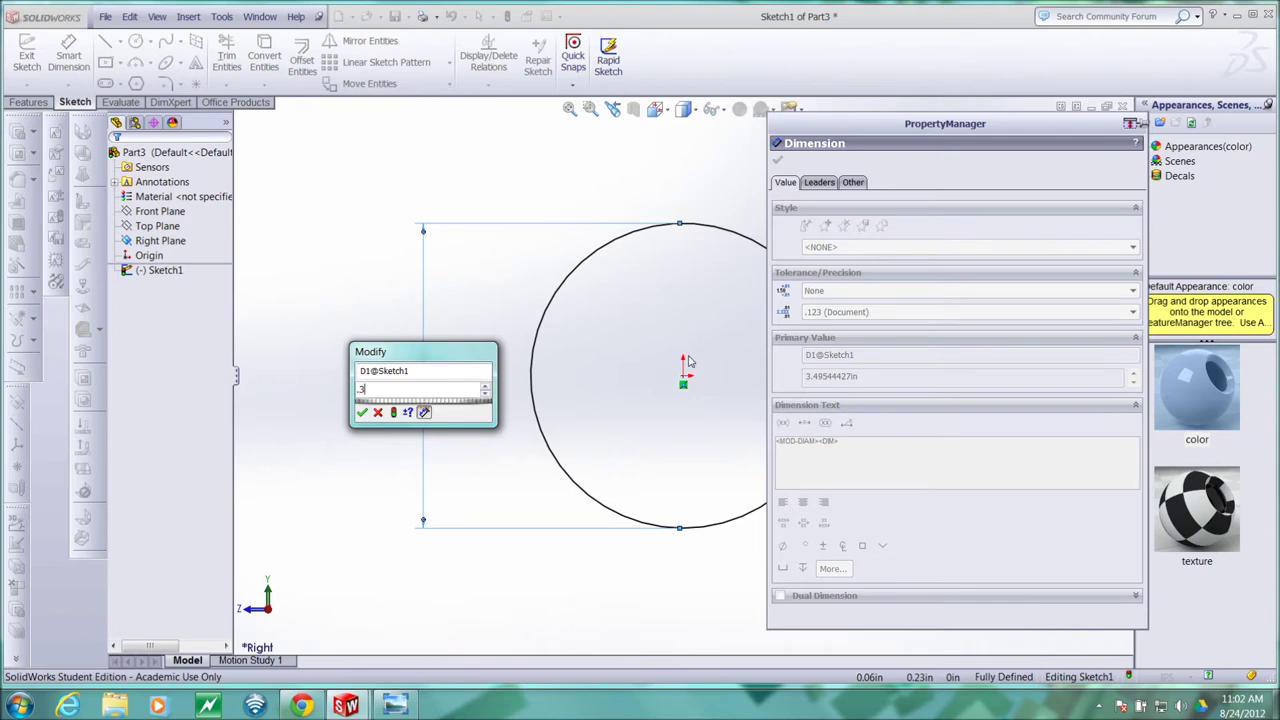
key("Return")
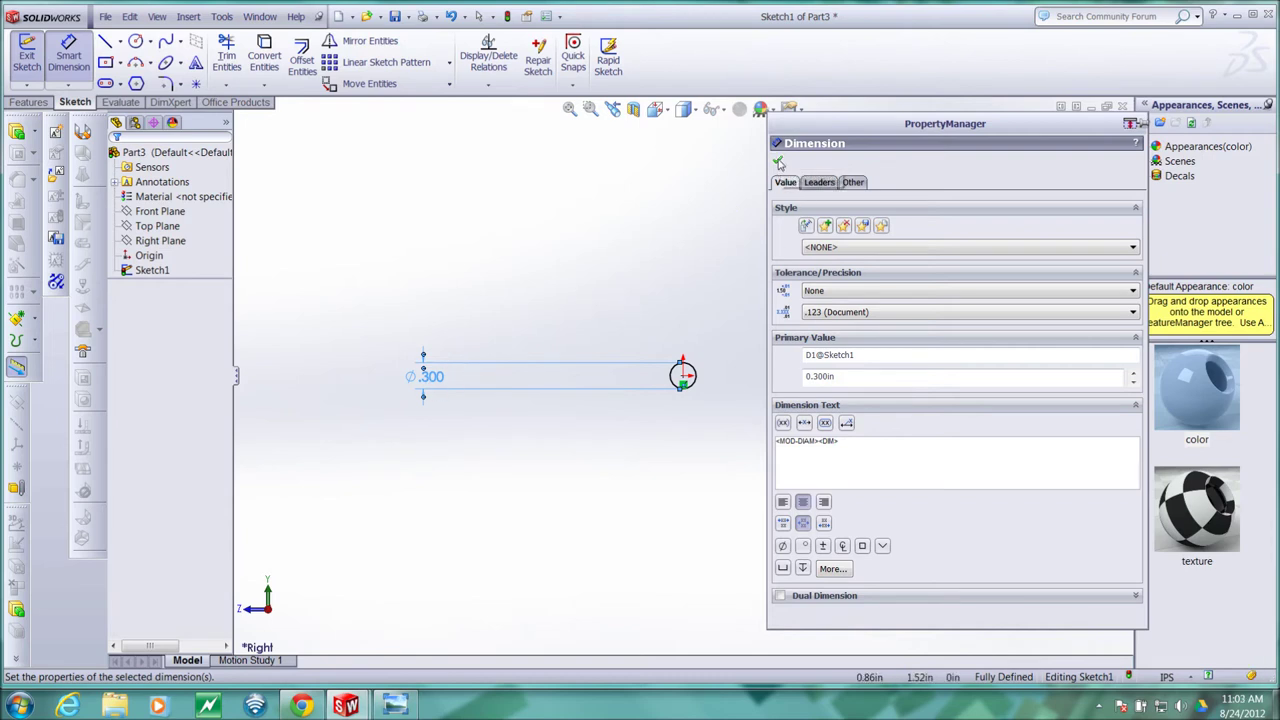
left_click(779, 162)
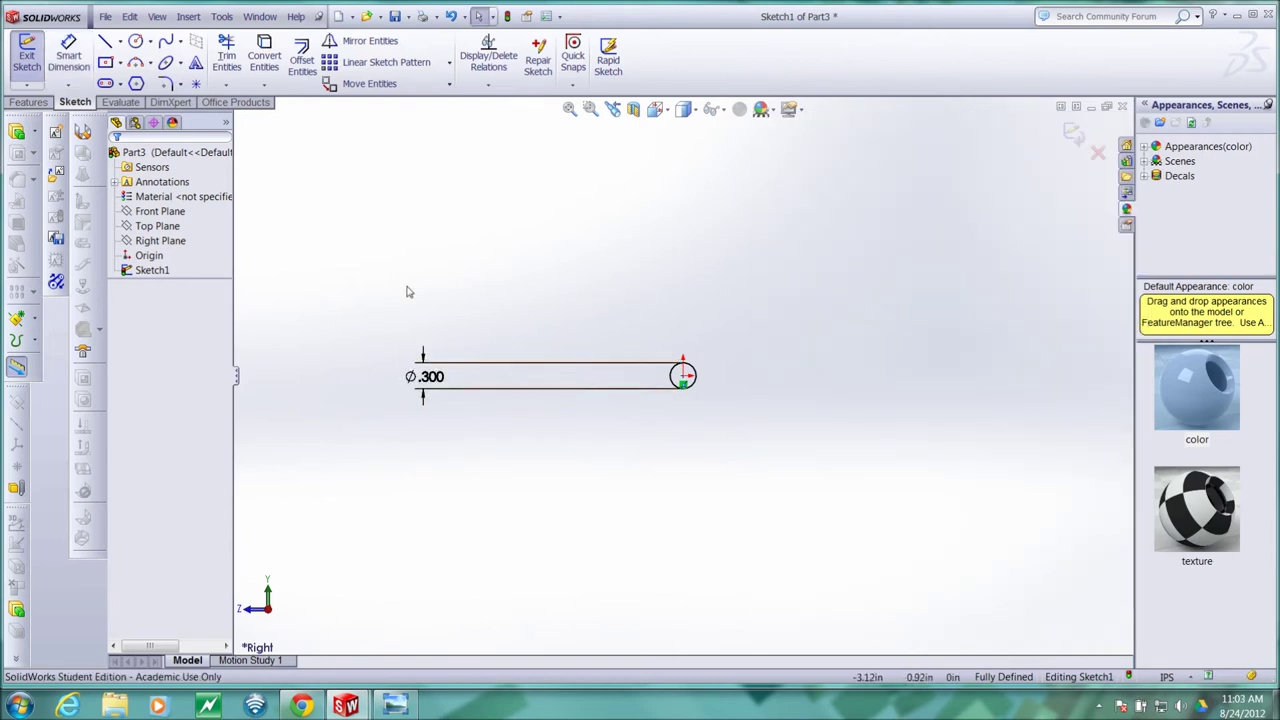
Extrude the circle 0.5 in with Mid Plane into a cylinder.
key("e")
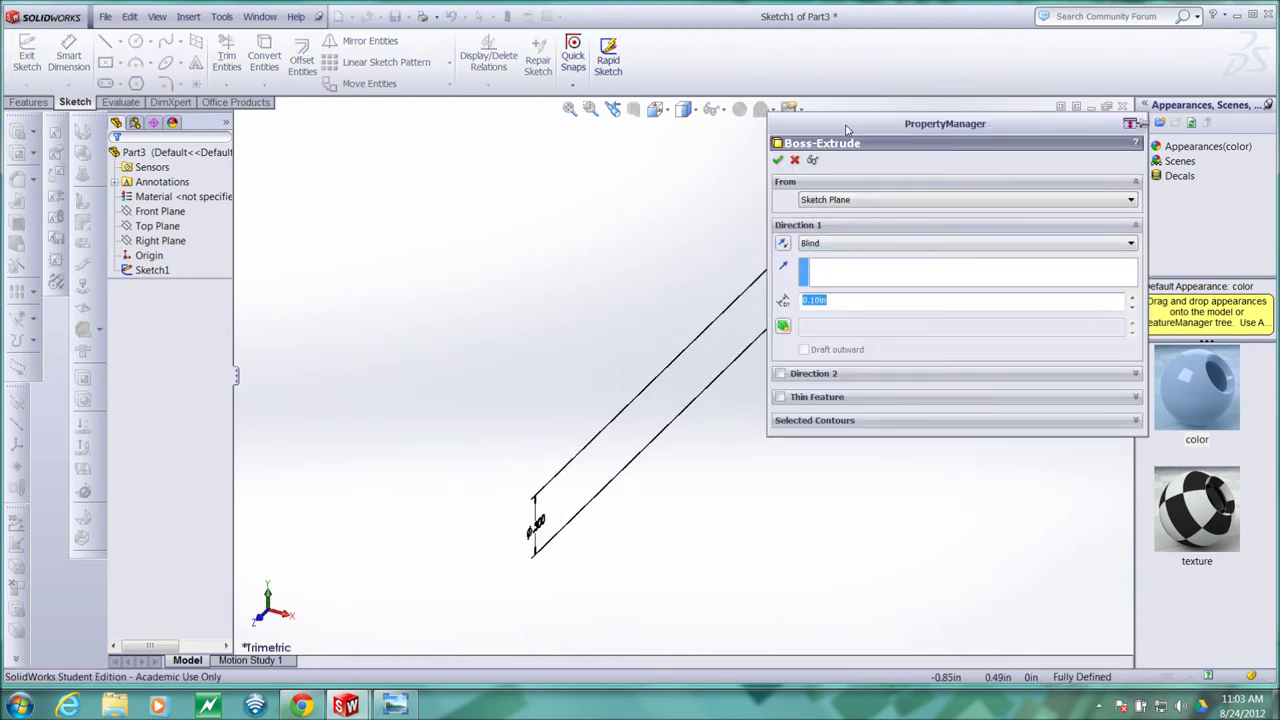
left_click_drag(845, 128, 978, 260)
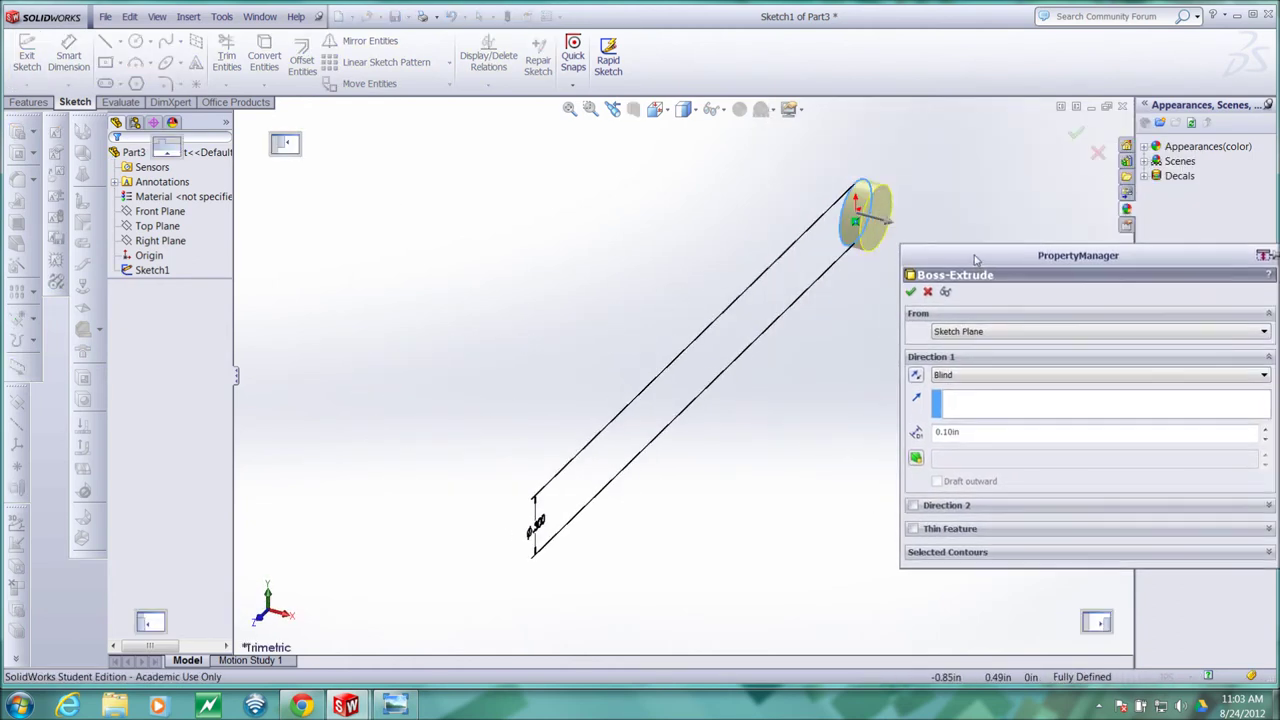
left_click(975, 378)
left_click(960, 443)
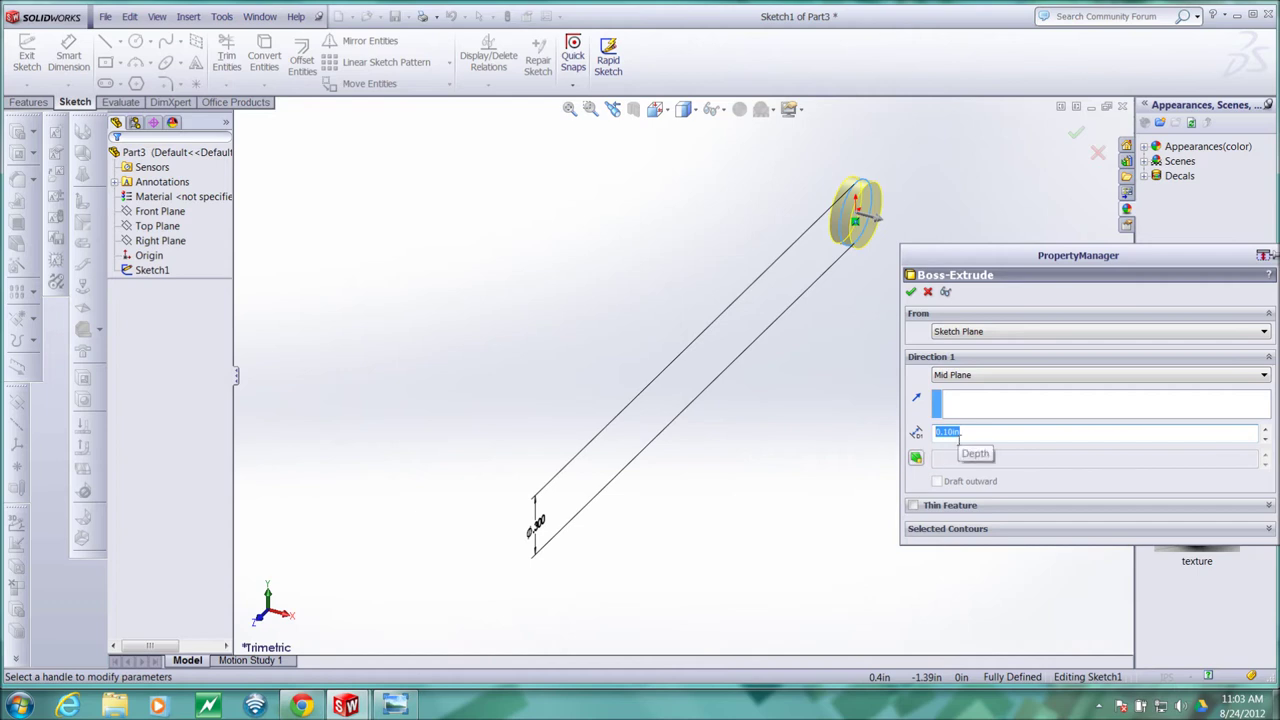
key("Return")
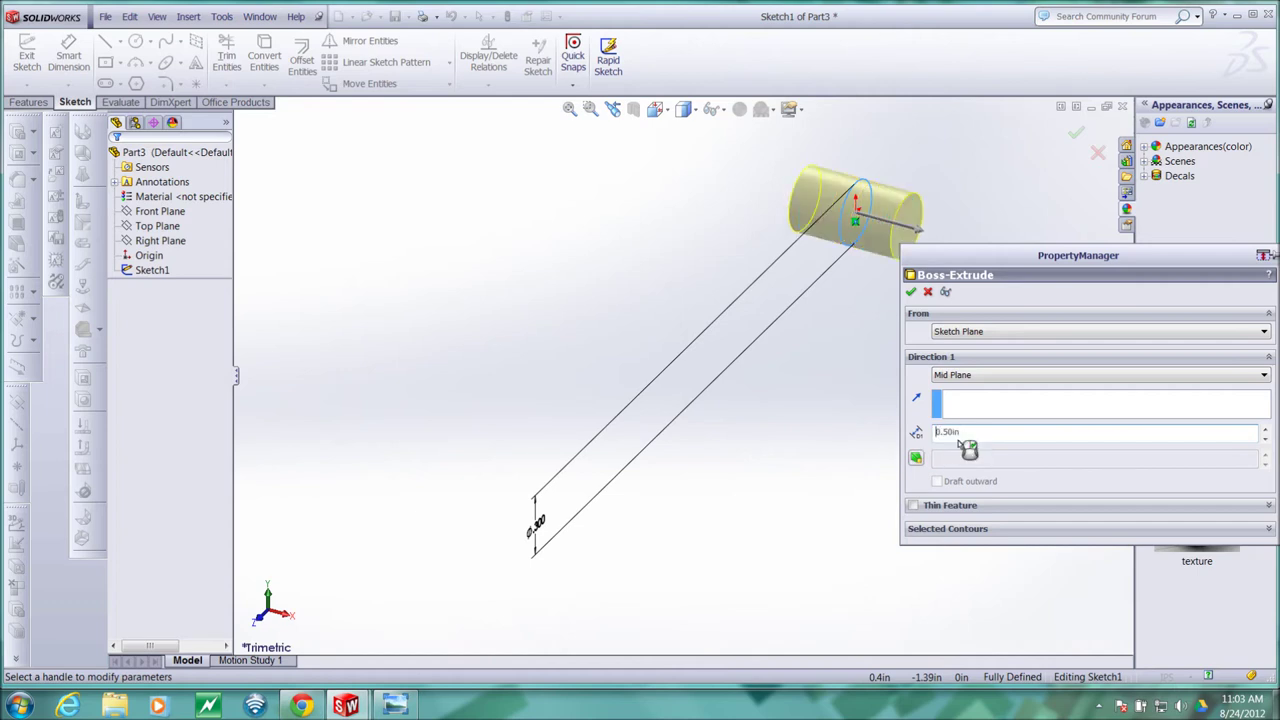
left_click(911, 292)
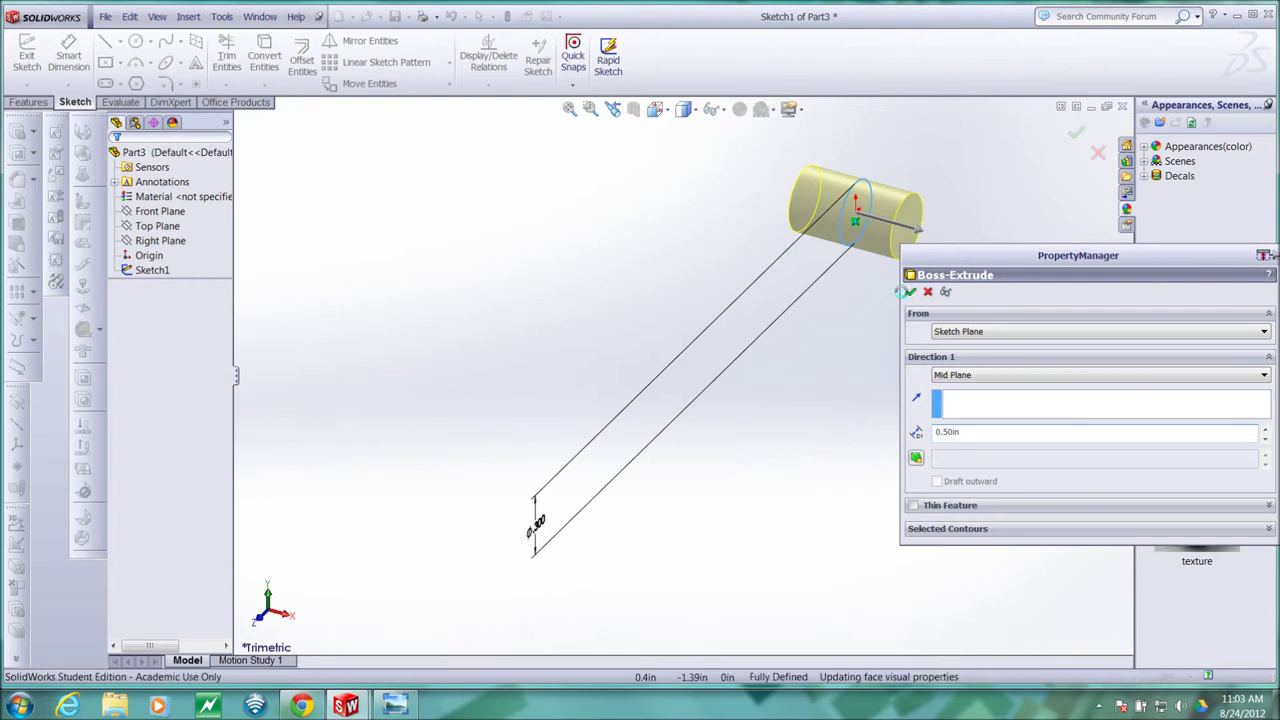
middle_click_drag(951, 343, 980, 314)
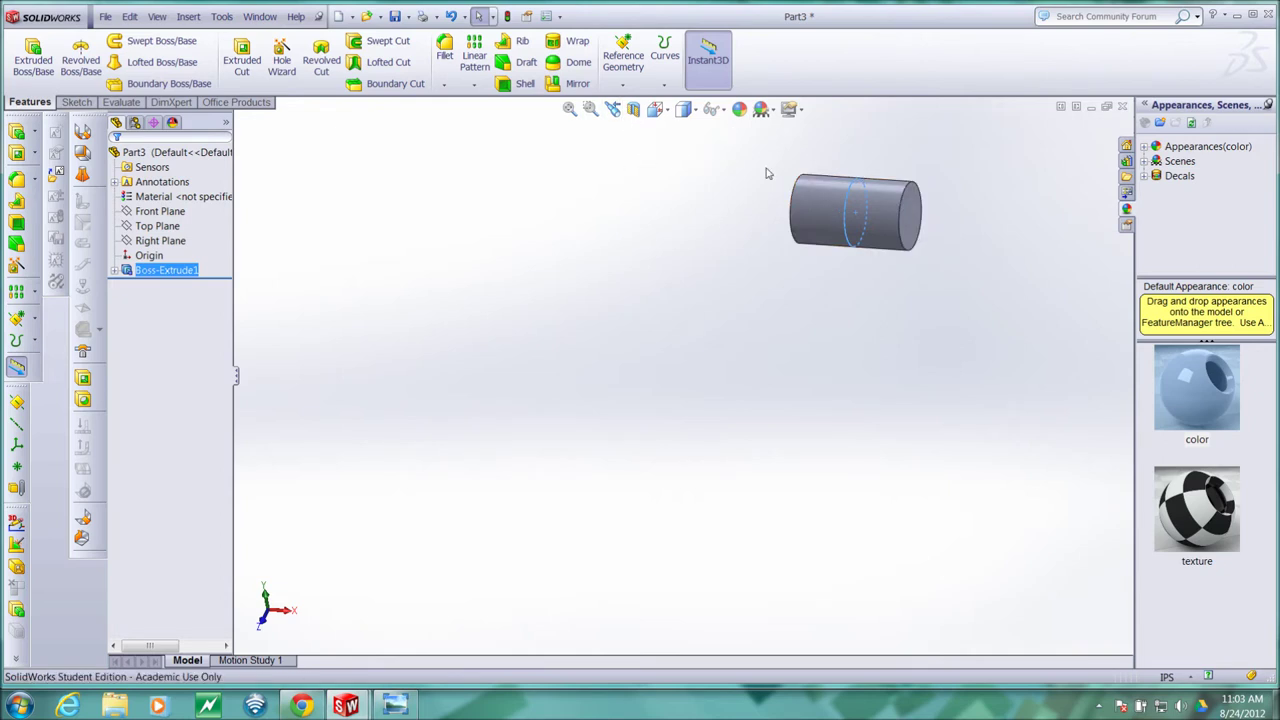
Start a new sketch on the Front Plane and view it Normal To.
middle_click_drag(567, 188, 686, 270)
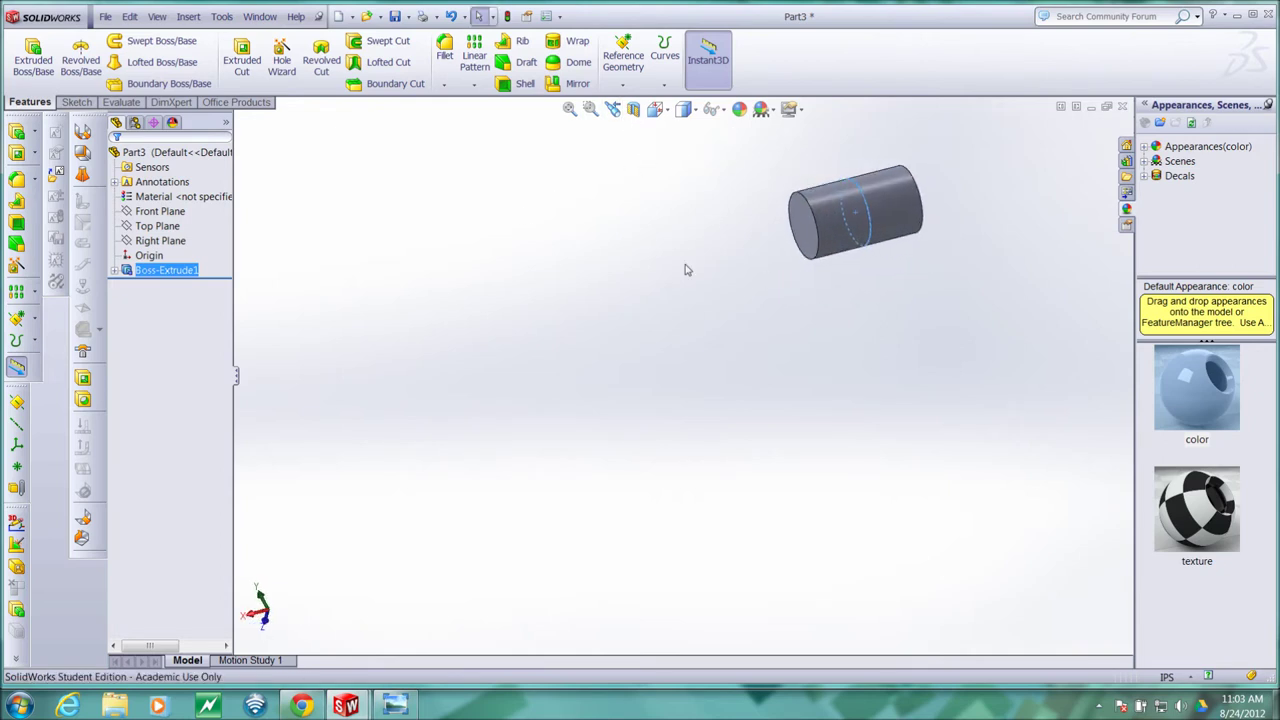
left_click(75, 102)
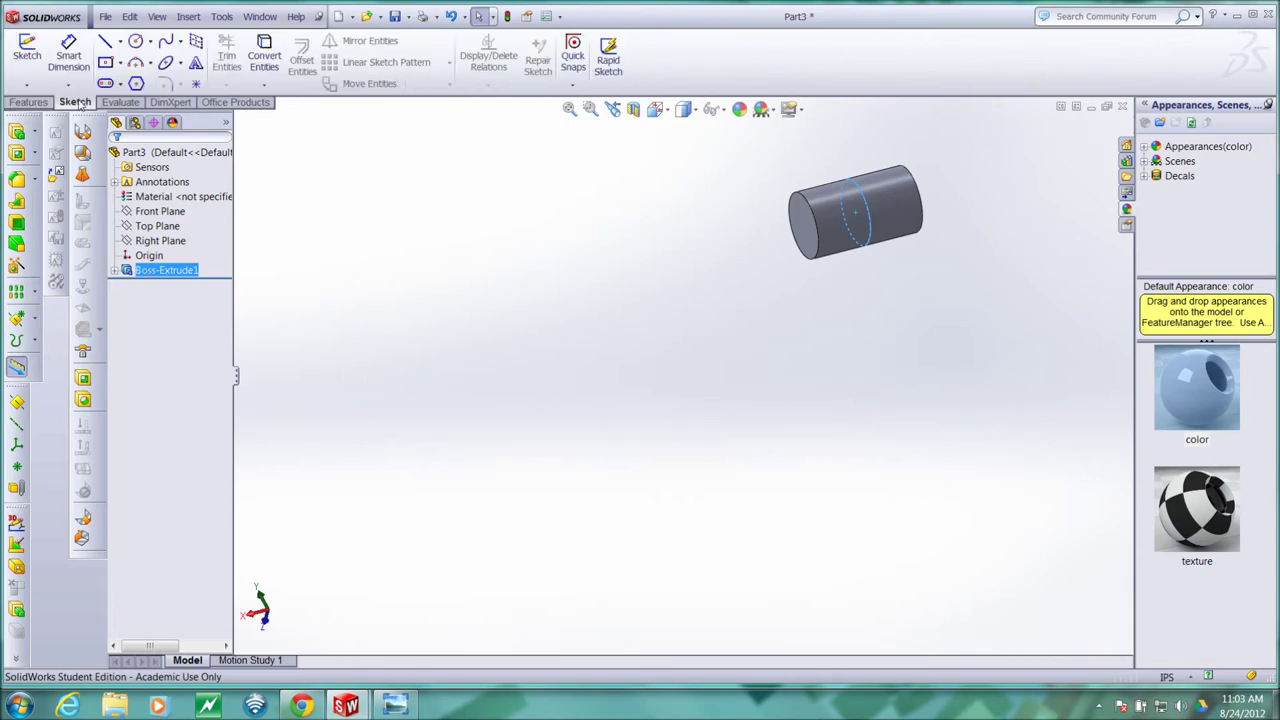
left_click(158, 212)
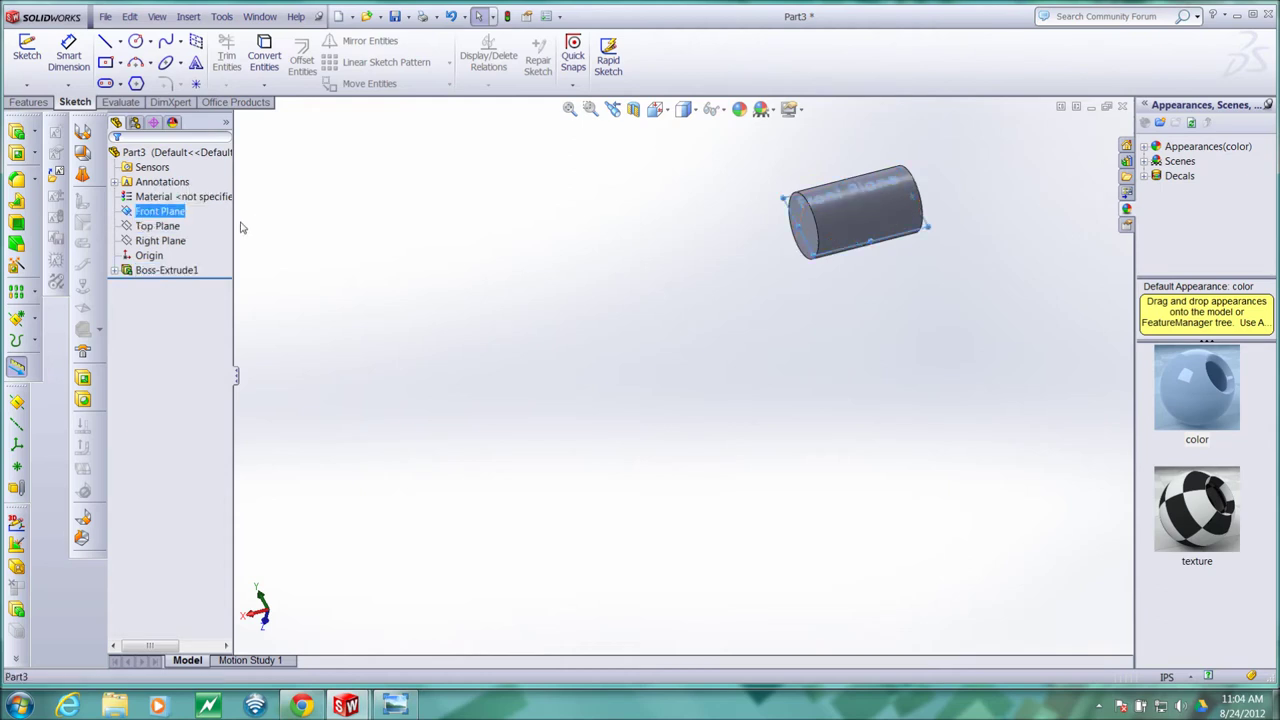
left_click(172, 195)
key("space")
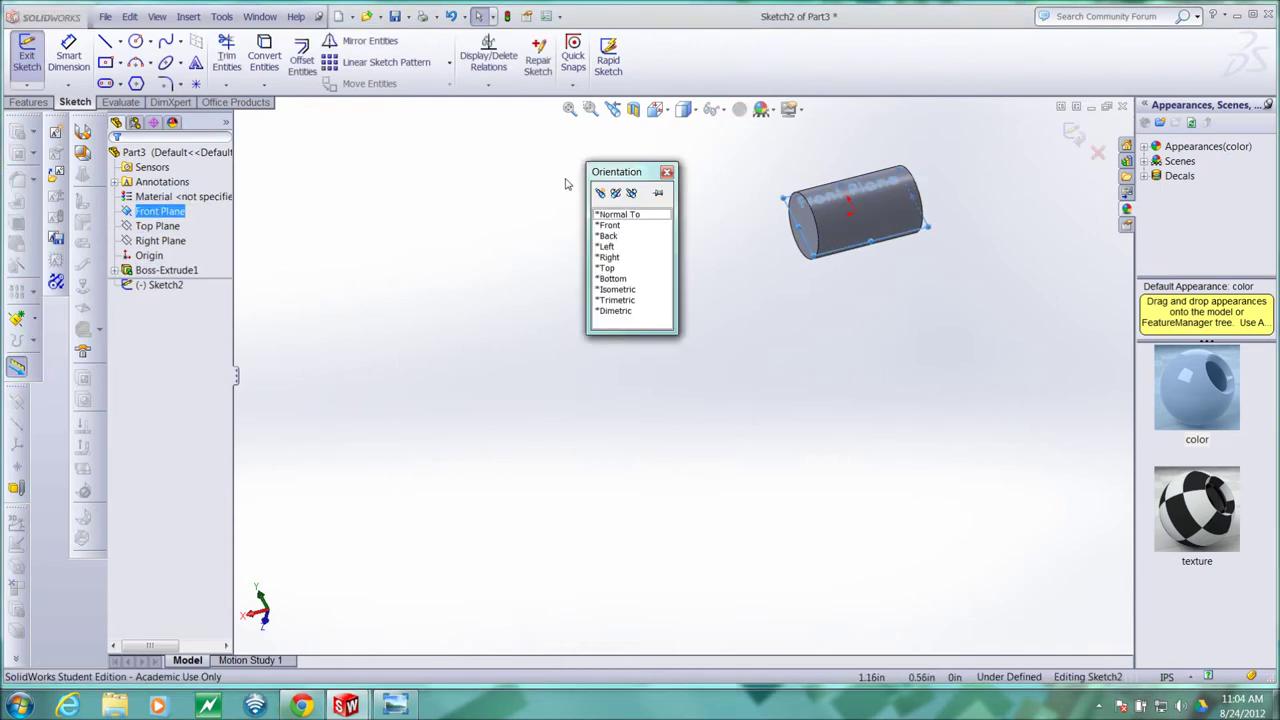
left_click(629, 215)
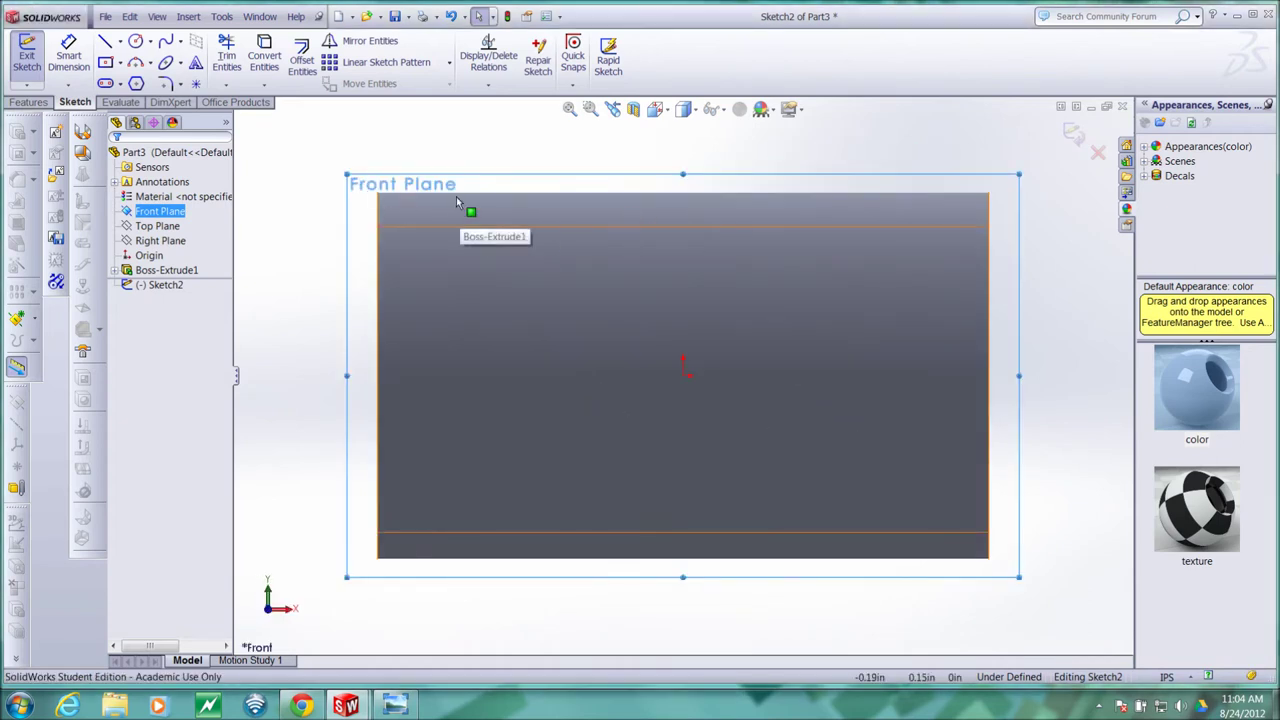
Draw a small 3-point arc bulging above the cylinder's top edge near its left end.
left_click(150, 66)
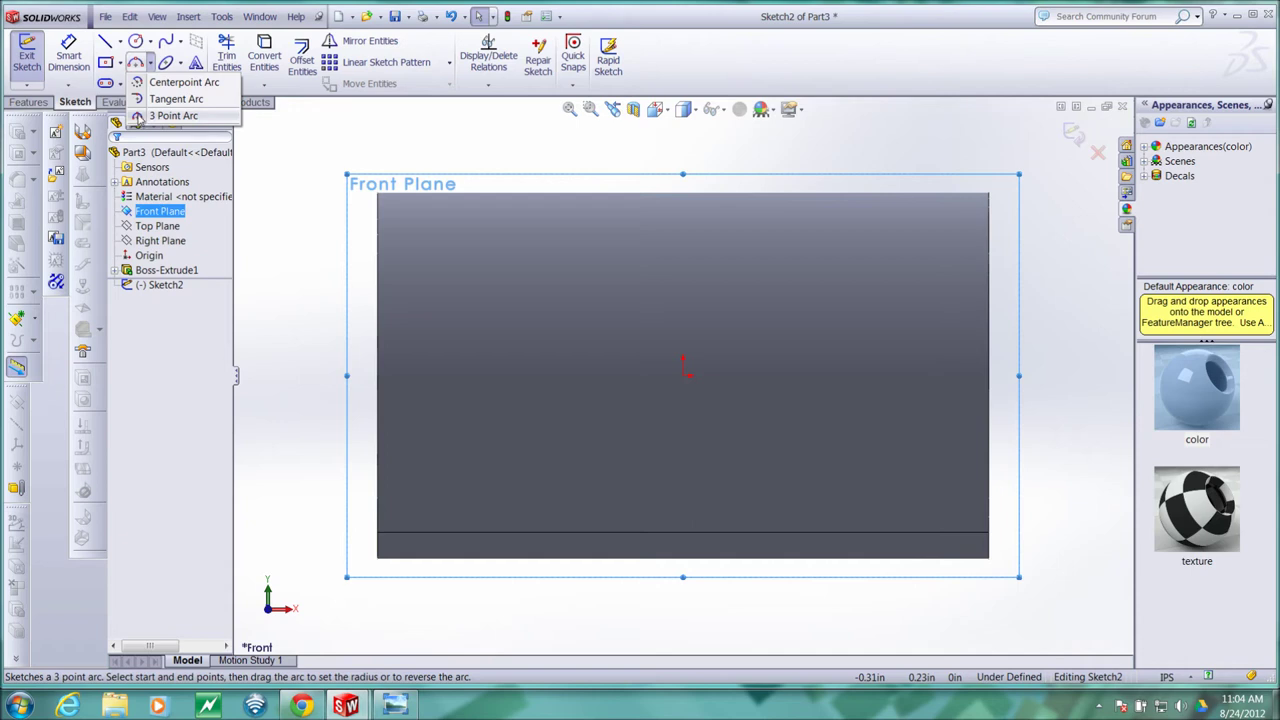
left_click(170, 116)
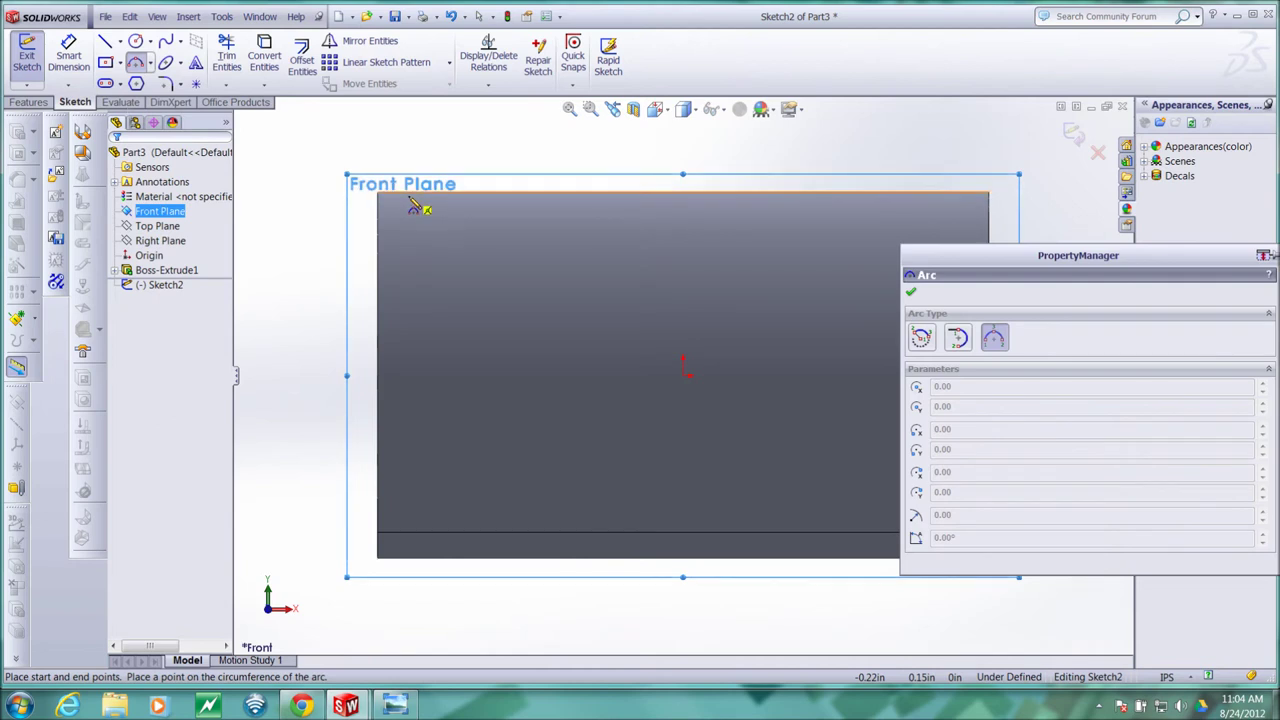
left_click(412, 196)
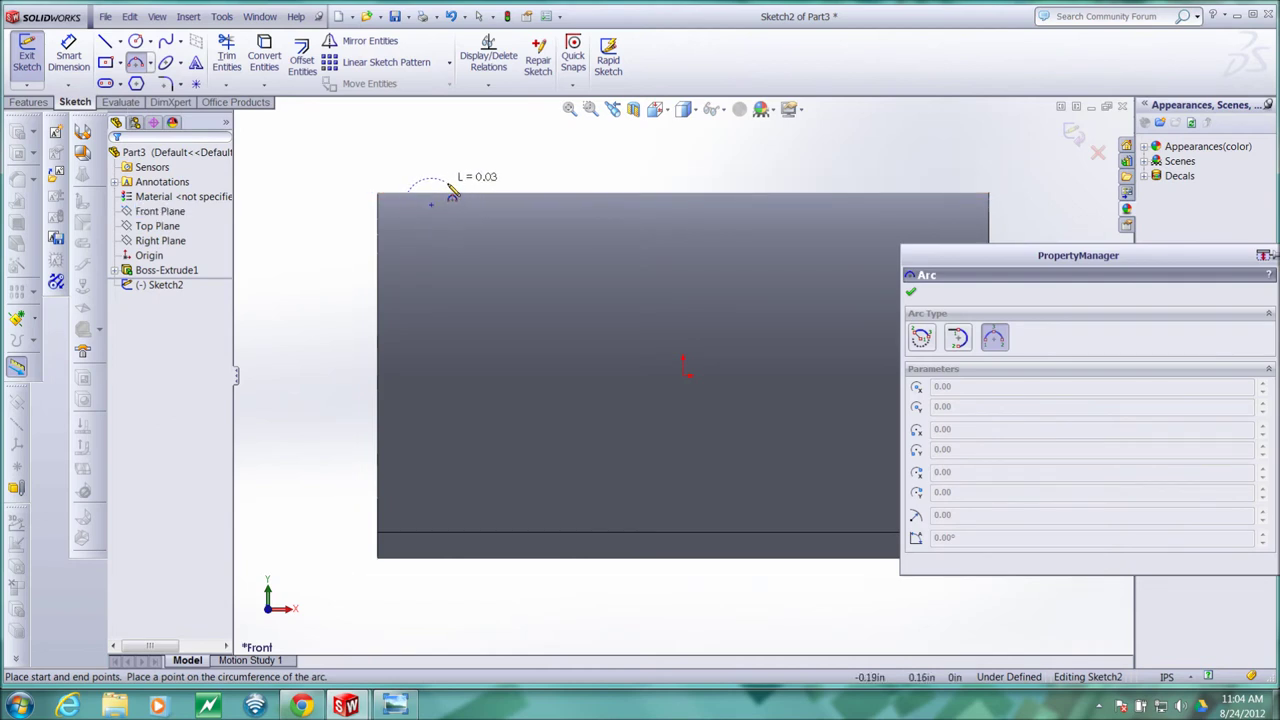
left_click(457, 198)
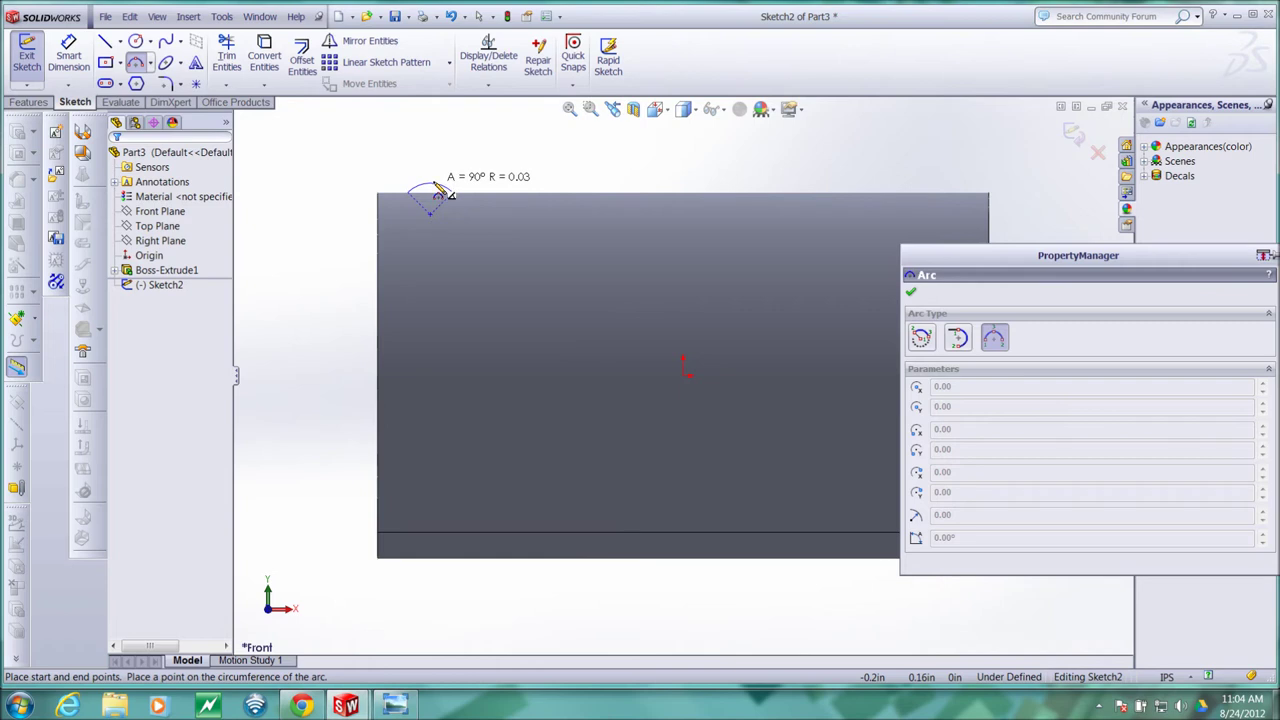
left_click(437, 186)
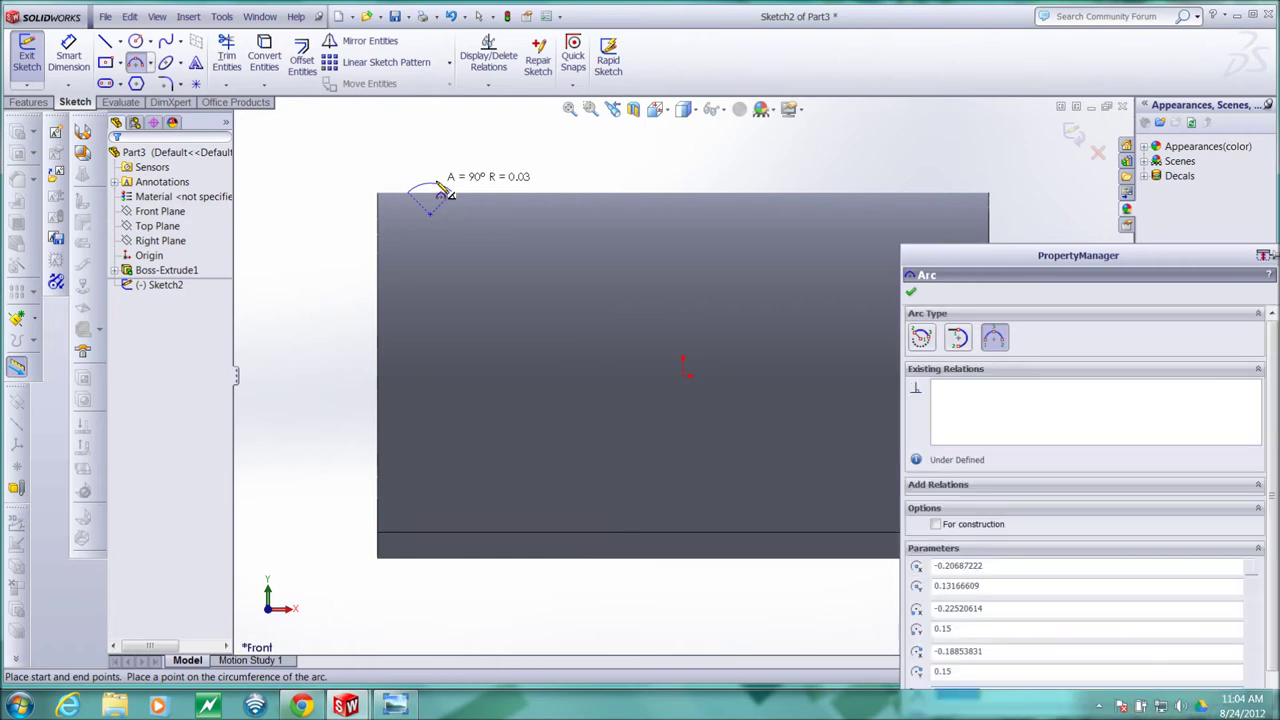
left_click(912, 294)
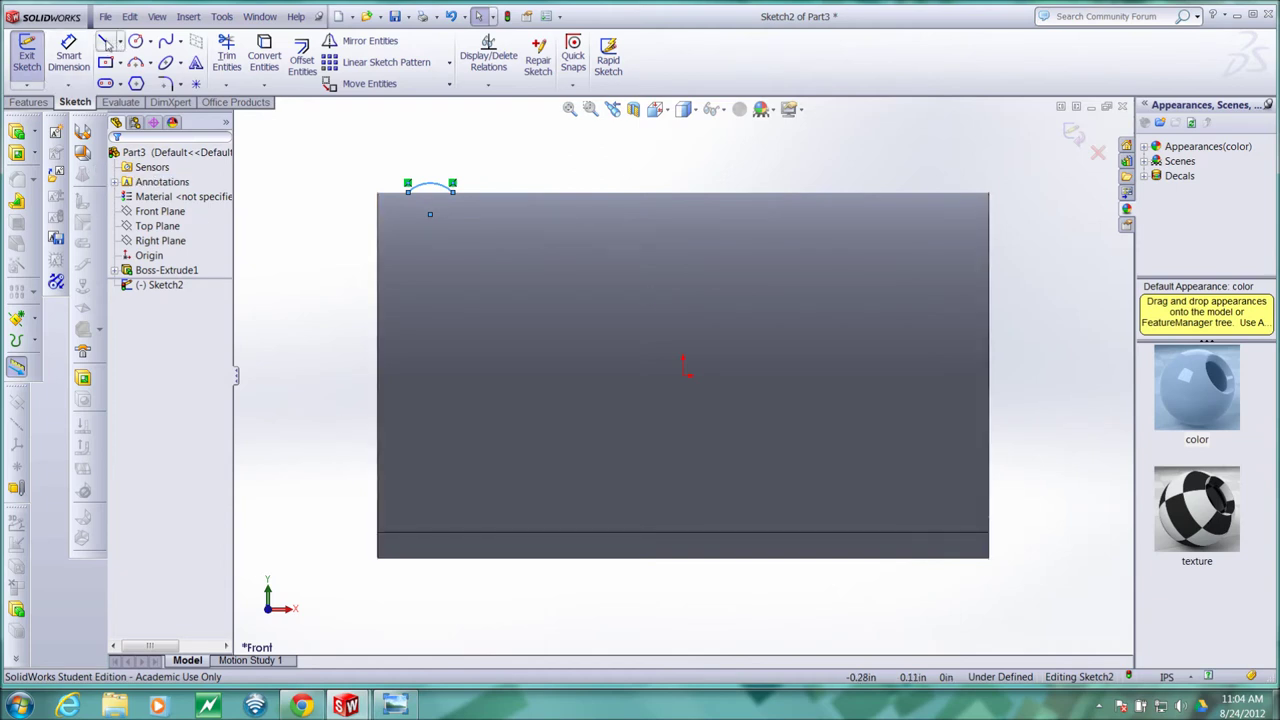
Draw a horizontal line through the origin past the cylinder's left end and select it.
left_click(105, 43)
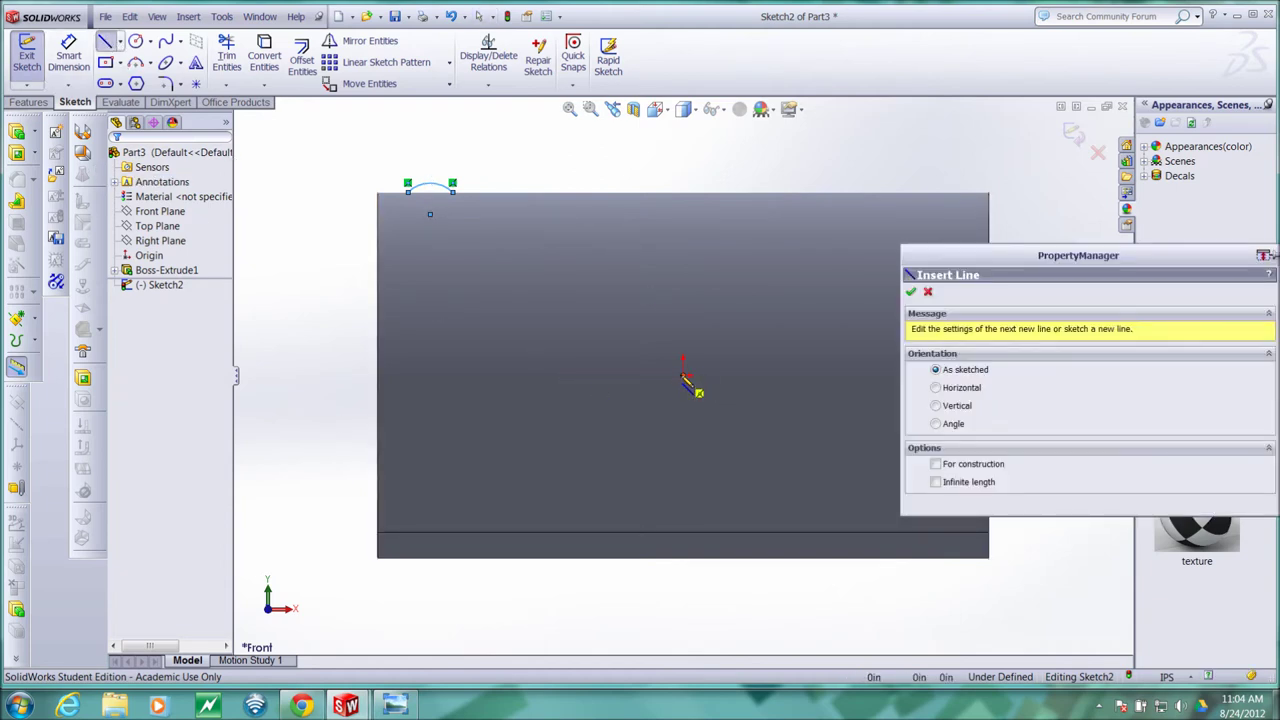
left_click(292, 376)
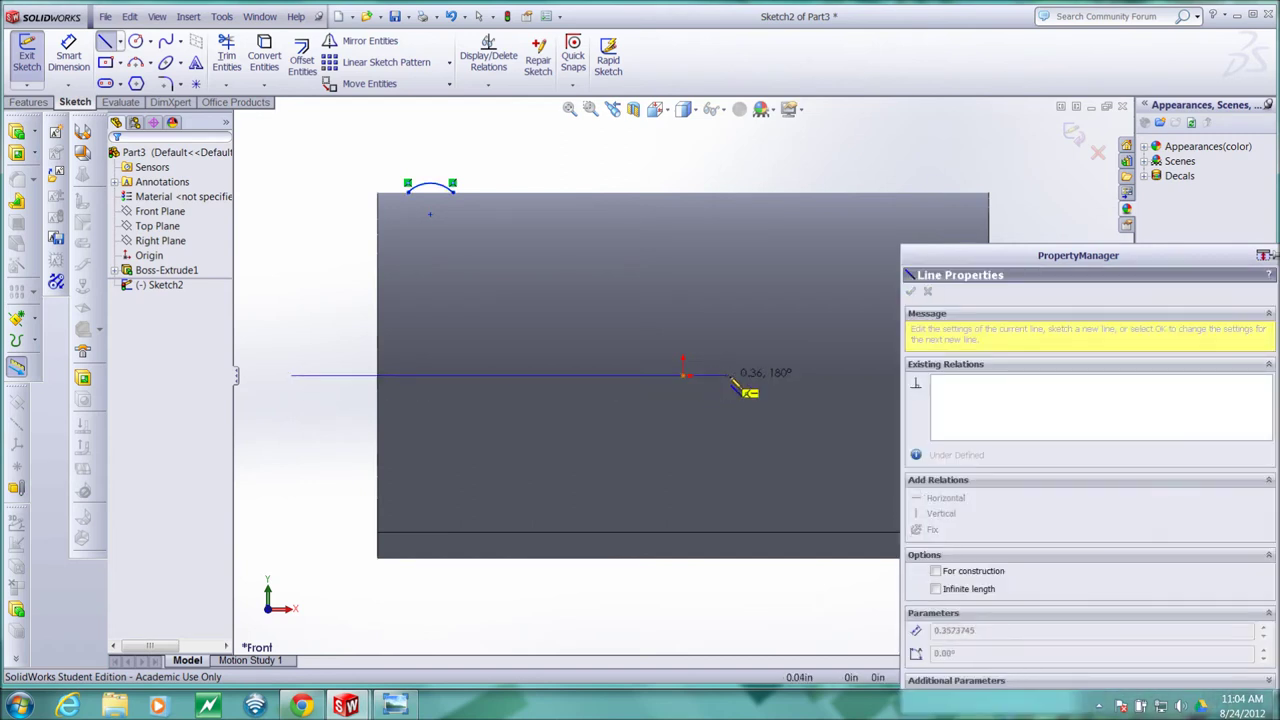
left_click(802, 376)
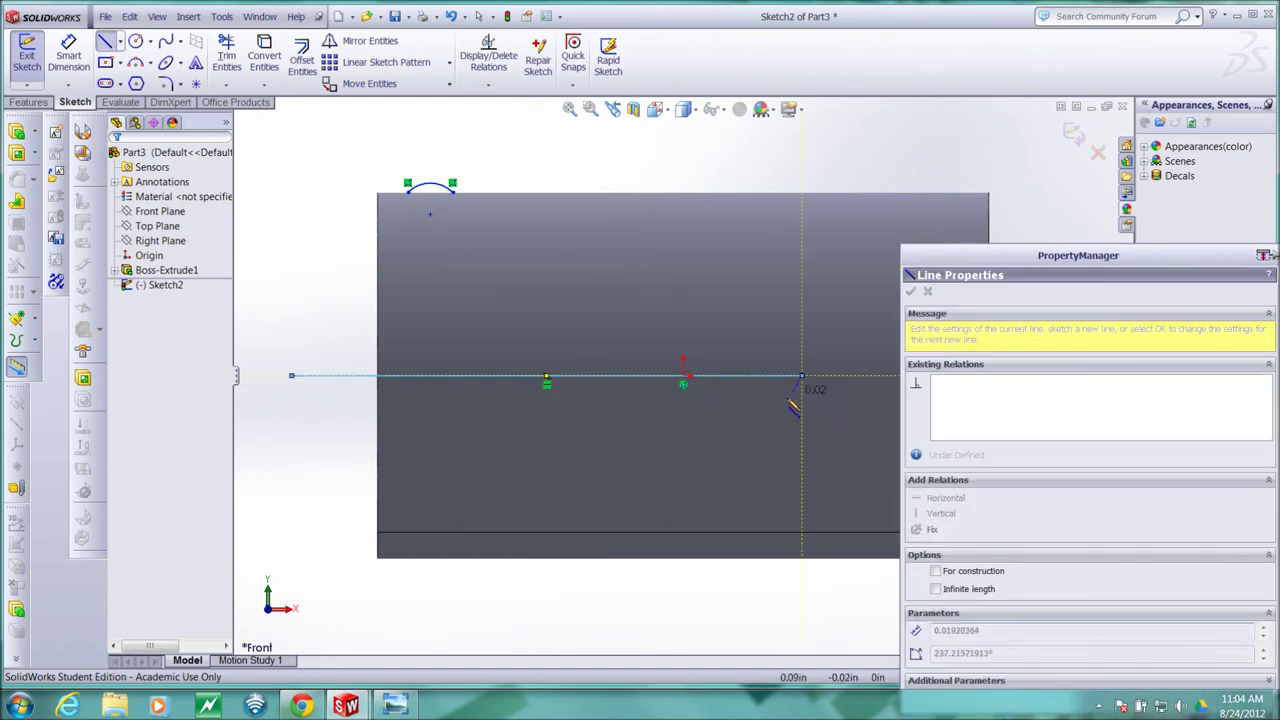
key("Escape")
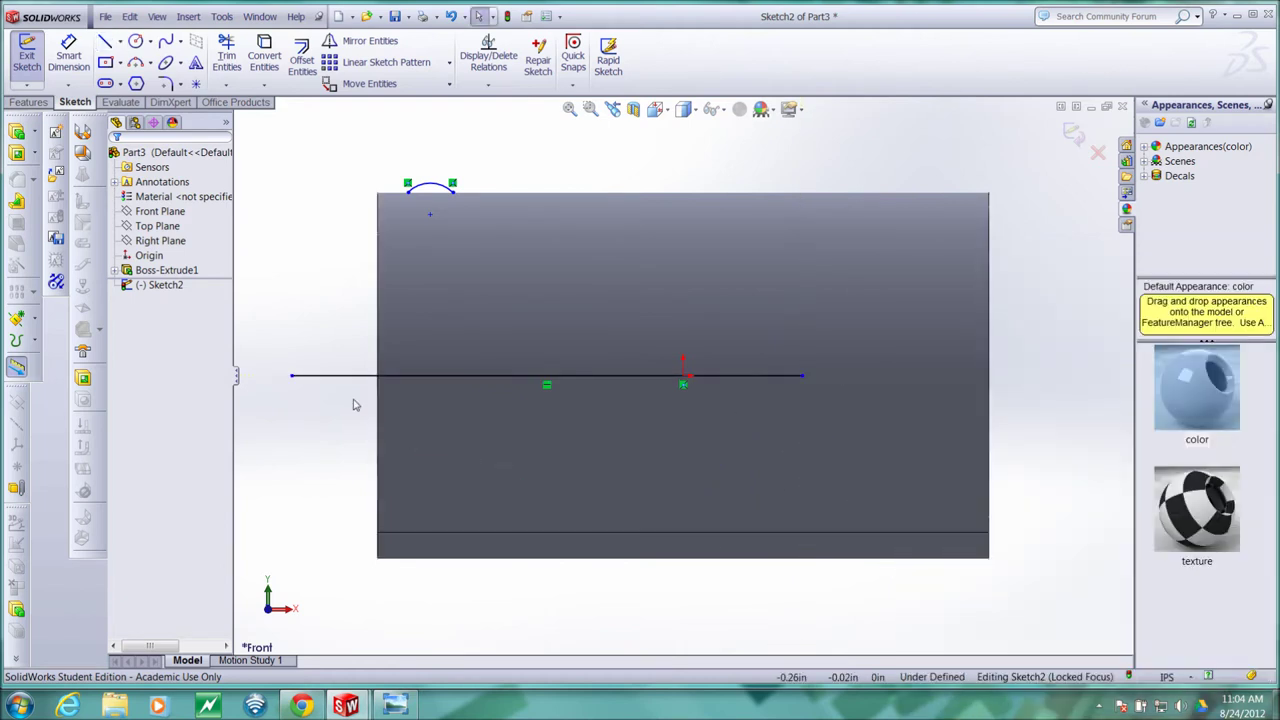
left_click(340, 376)
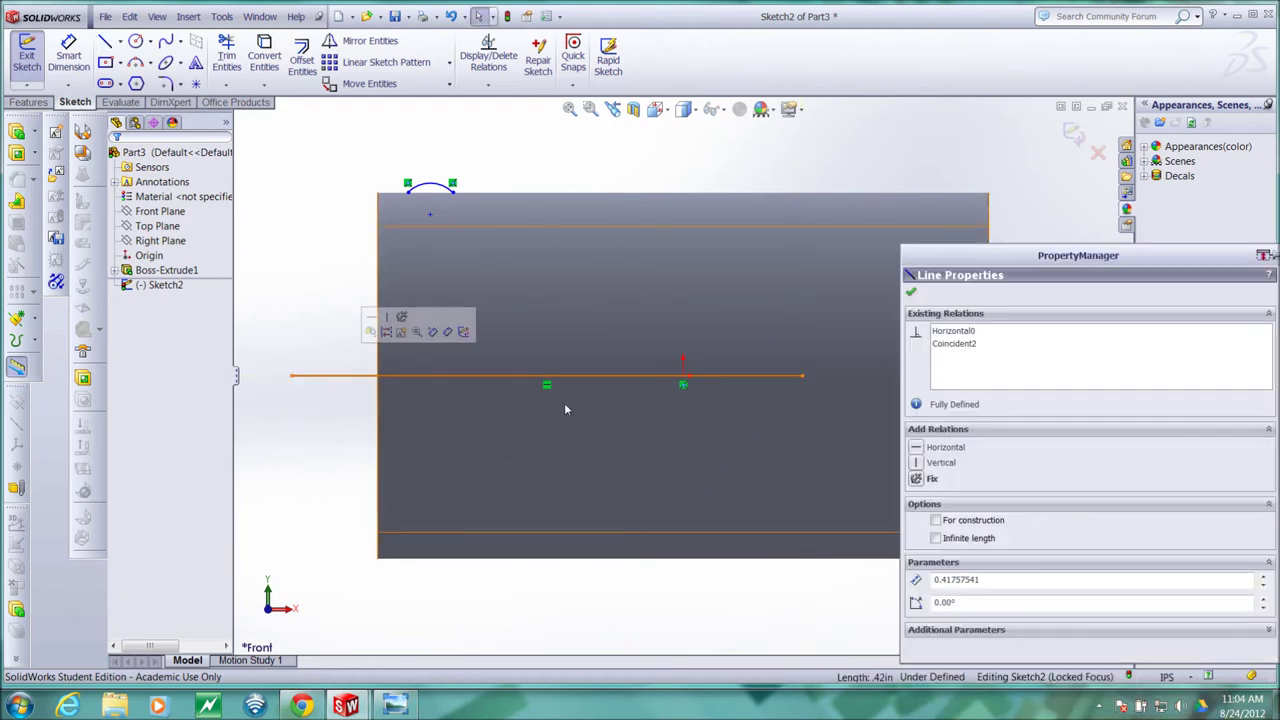
Make the horizontal line construction and close the arc with a straight line.
left_click(937, 521)
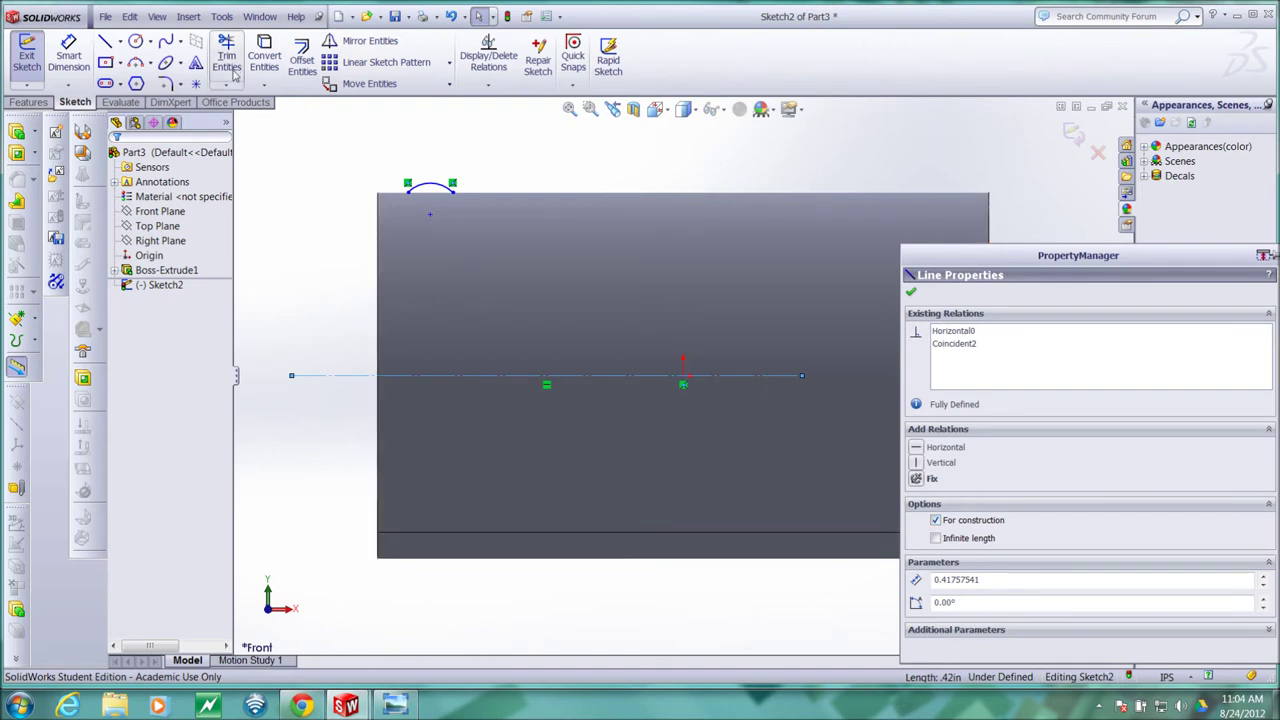
left_click(105, 44)
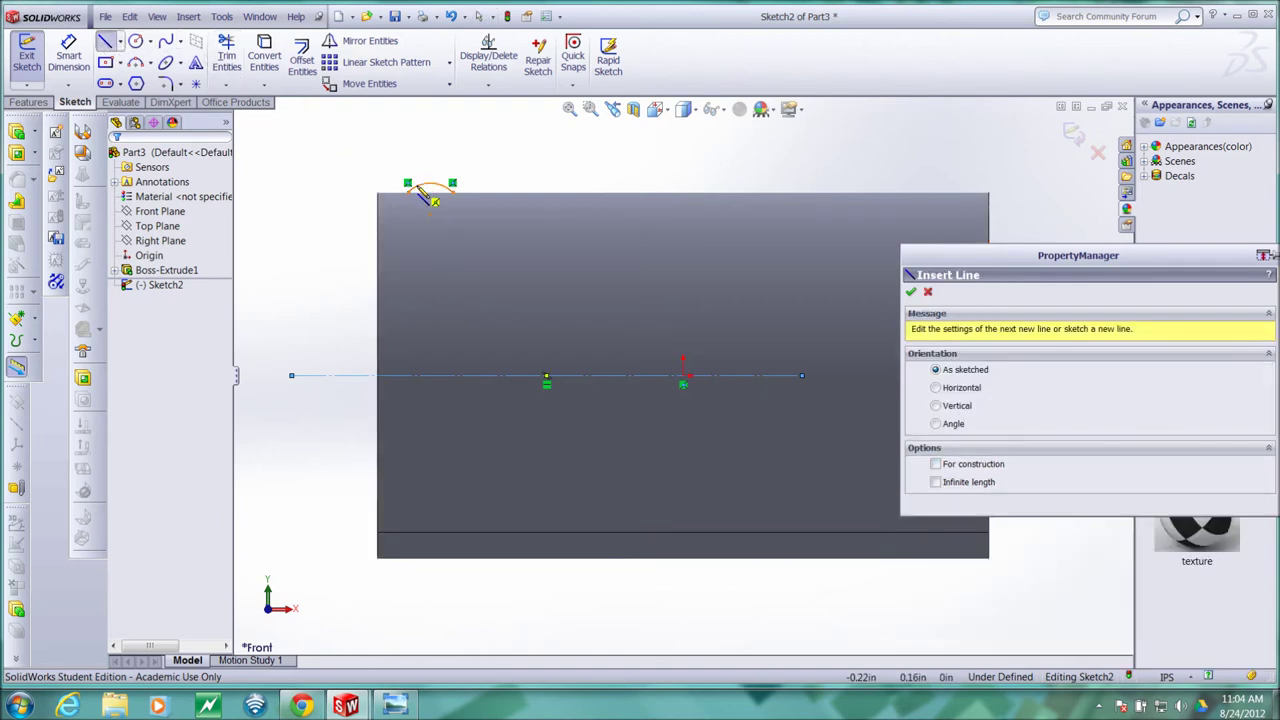
left_click(428, 190)
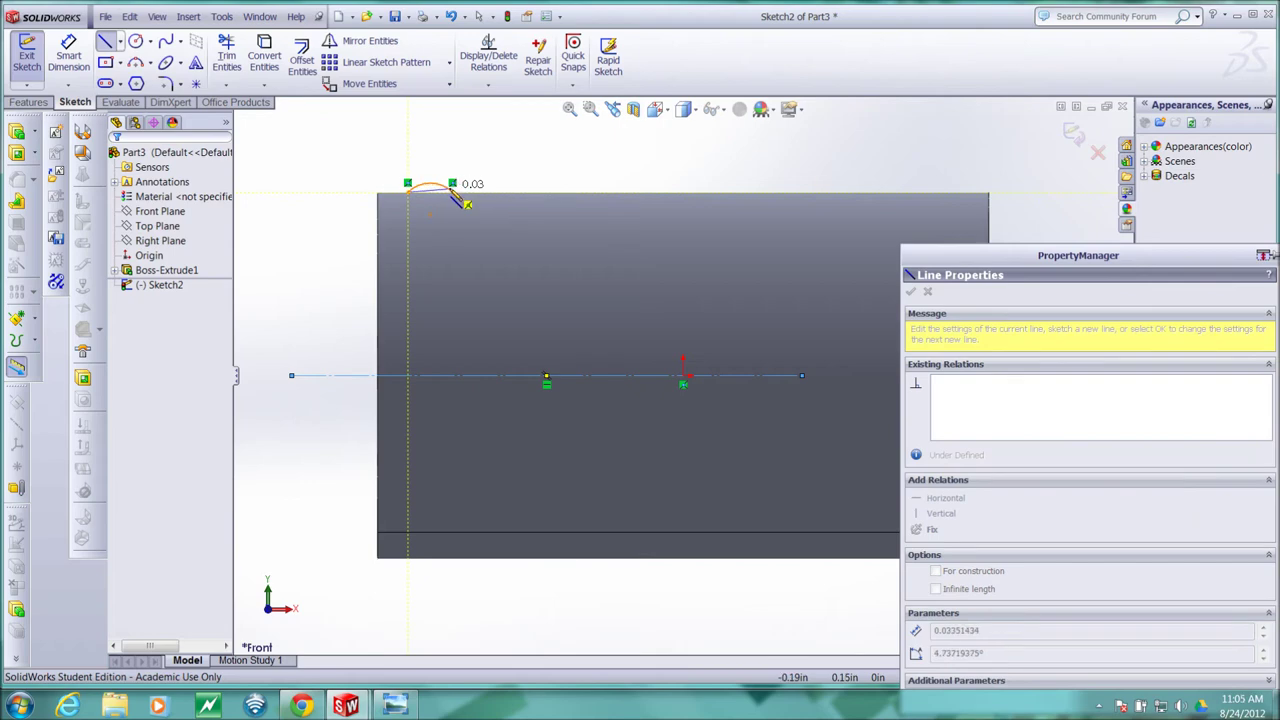
left_click(470, 209)
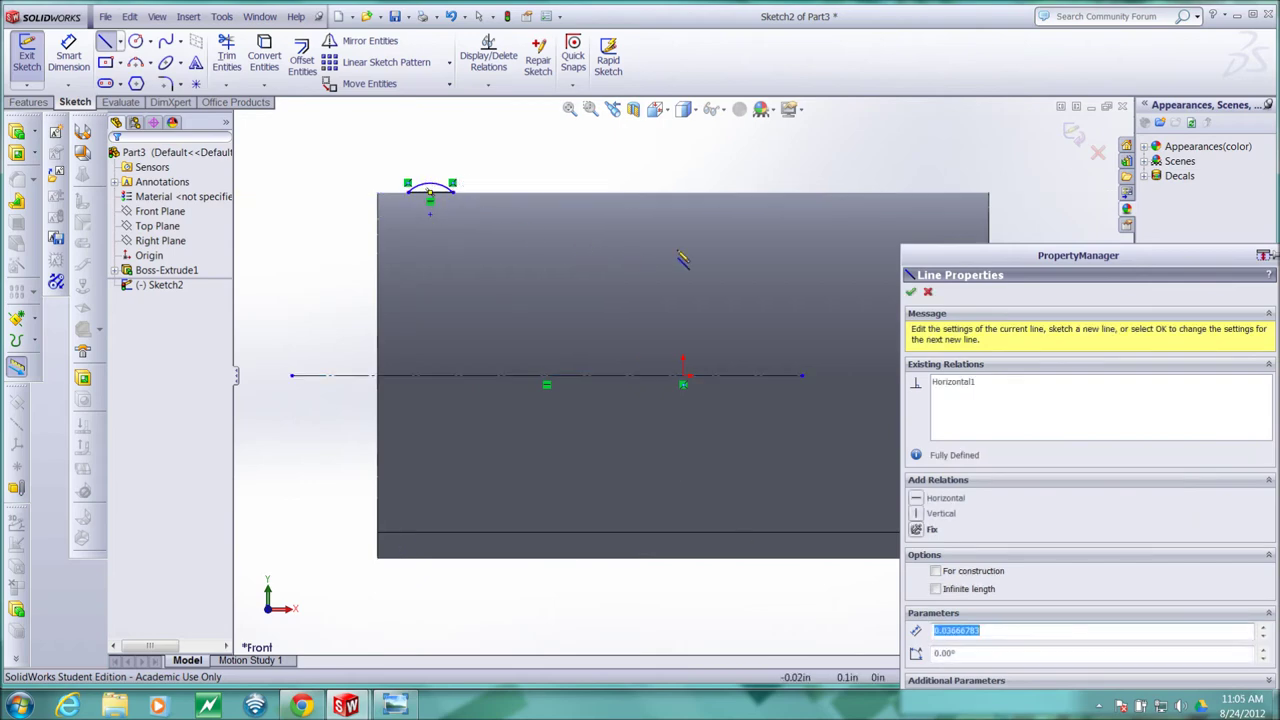
left_click(911, 292)
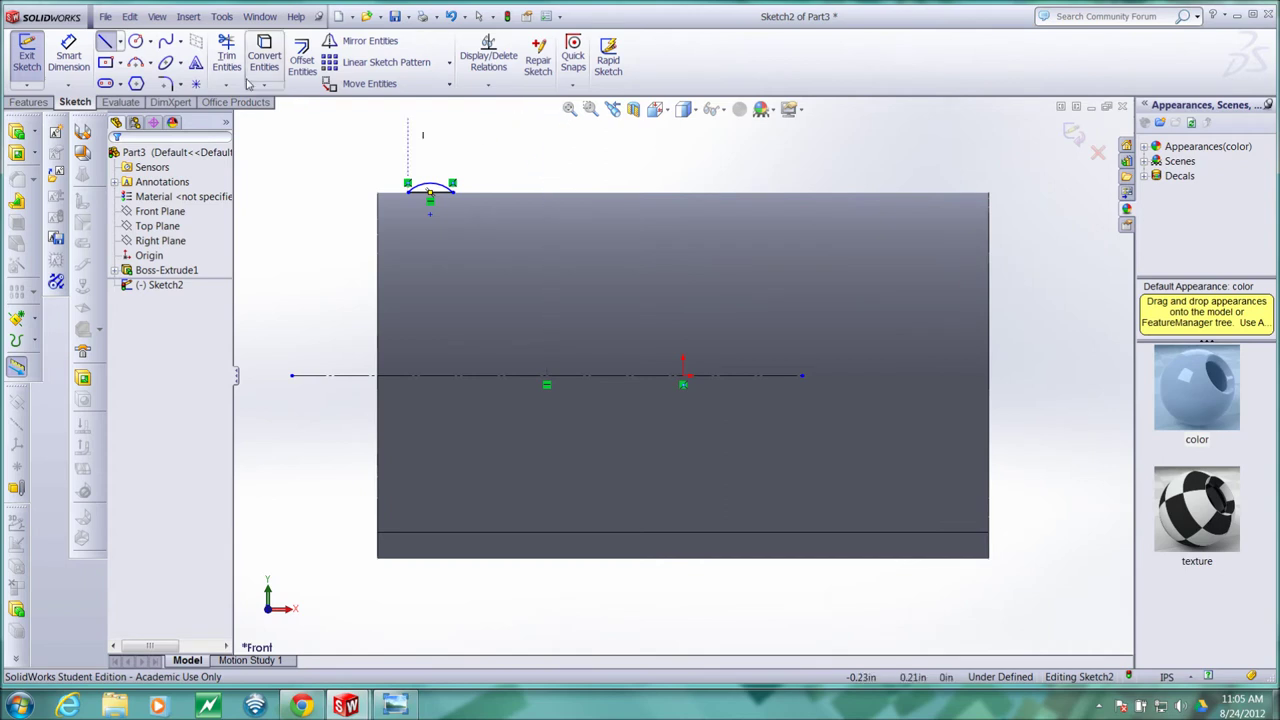
Dimension the arc's radius to 0.025 in and exit the sketch.
left_click(58, 66)
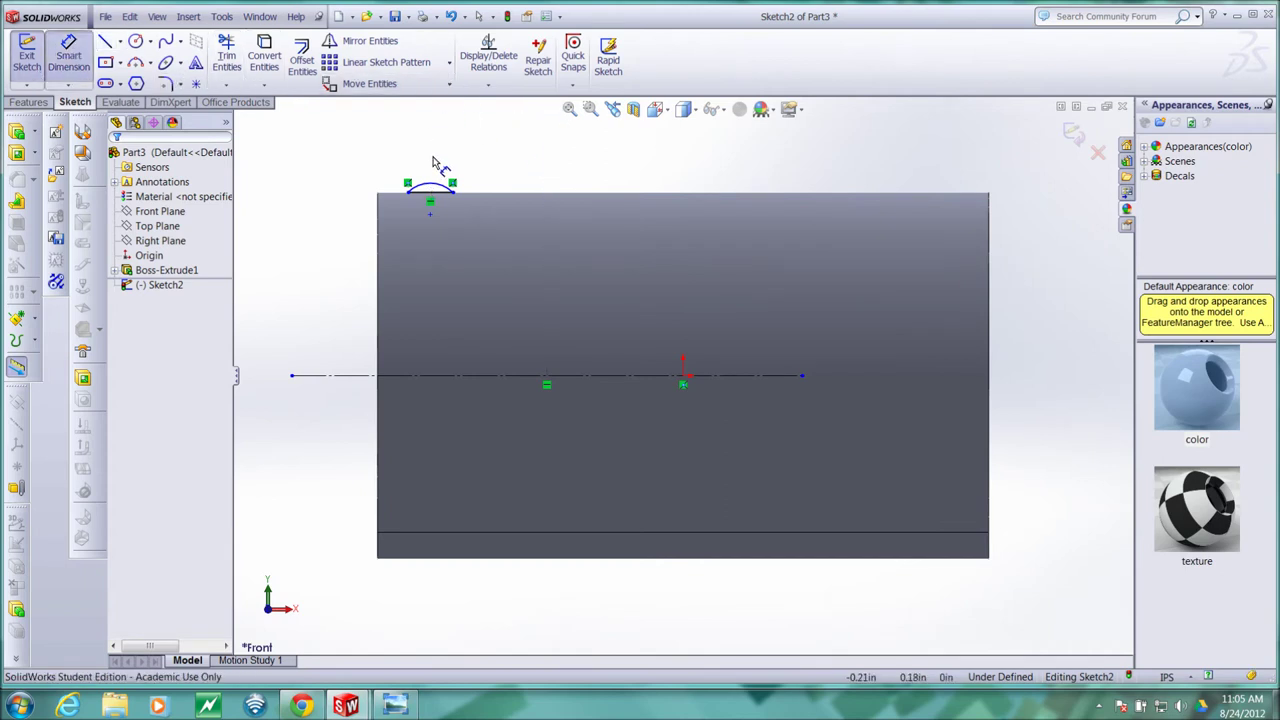
left_click(437, 187)
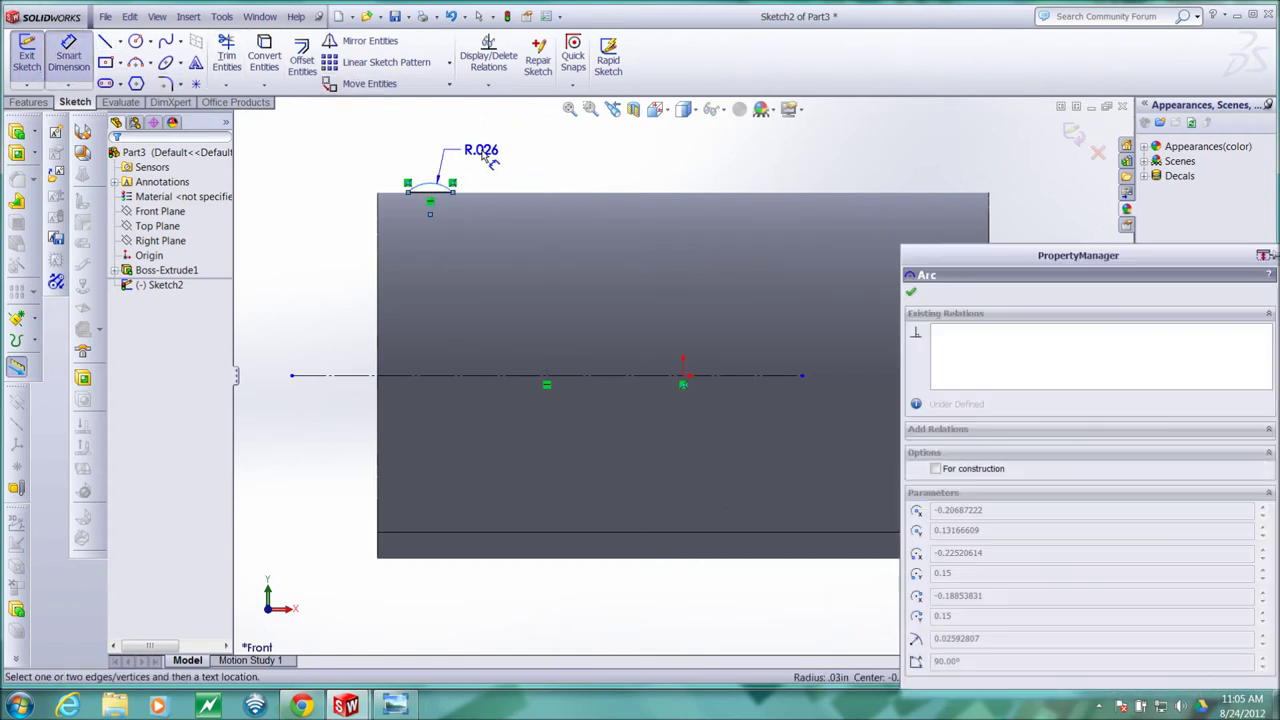
left_click(486, 150)
type(".0")
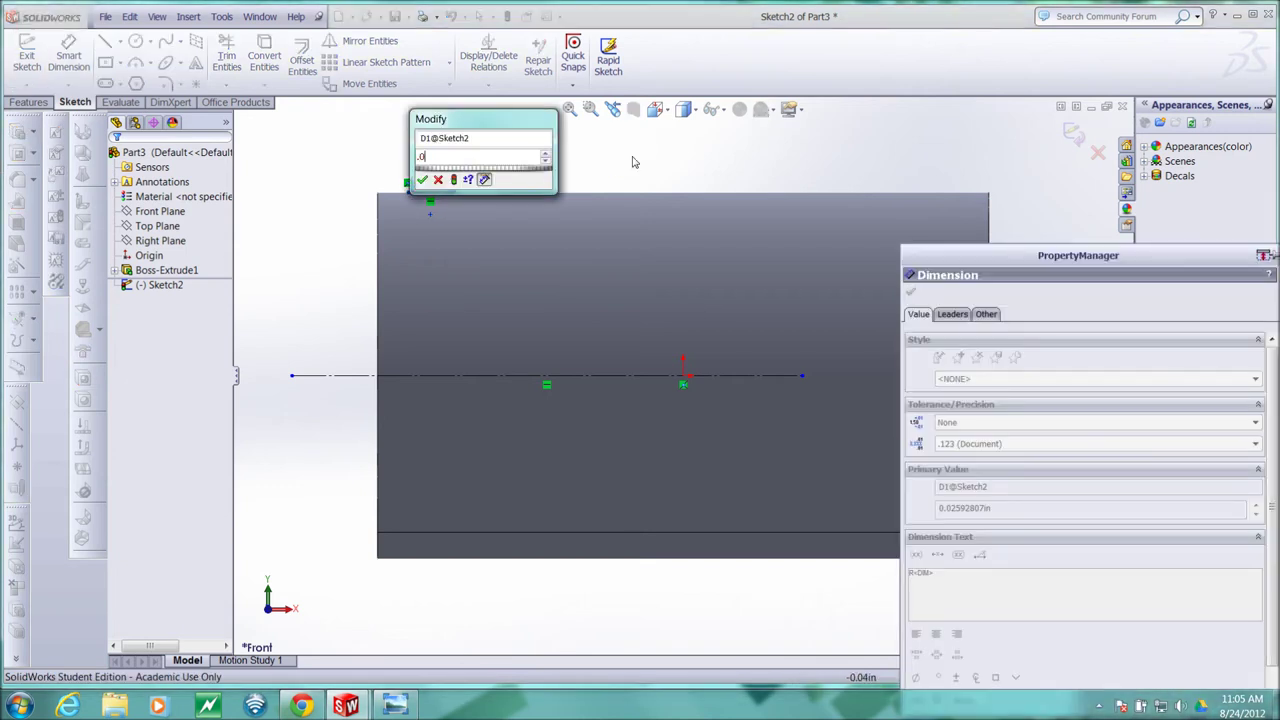
type("25")
key("Return")
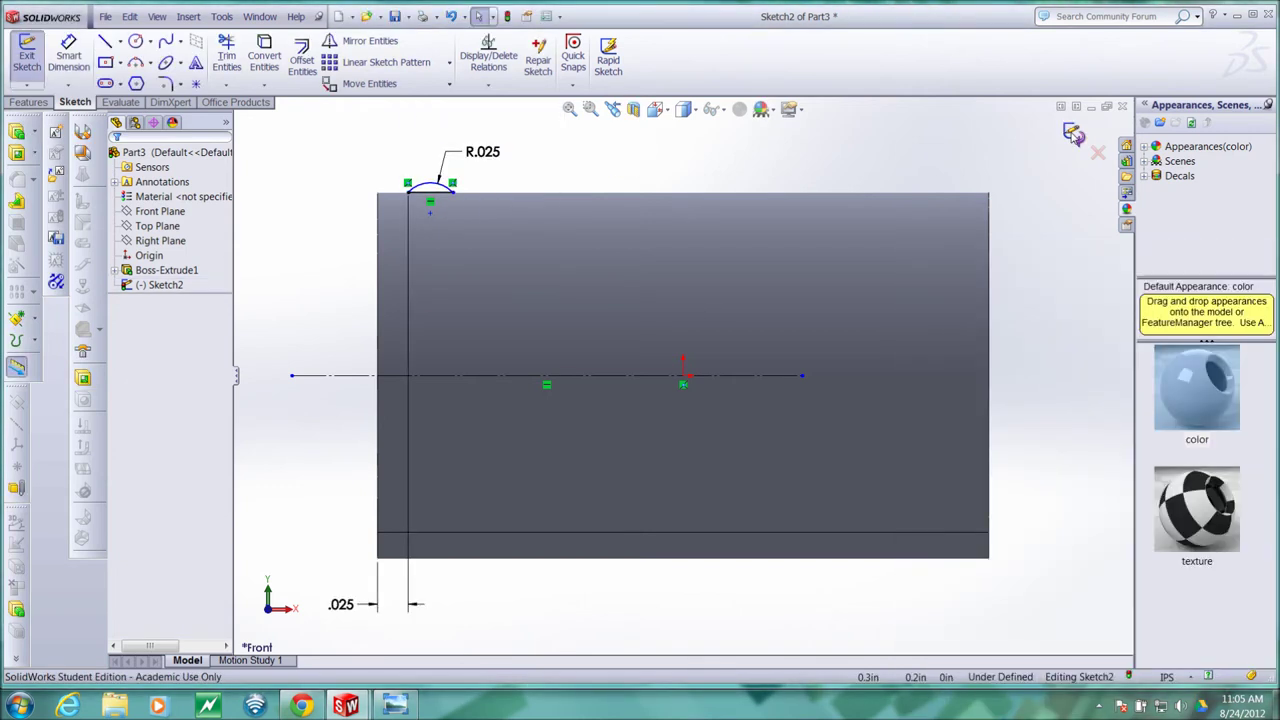
scroll(445, 190, "down", 4)
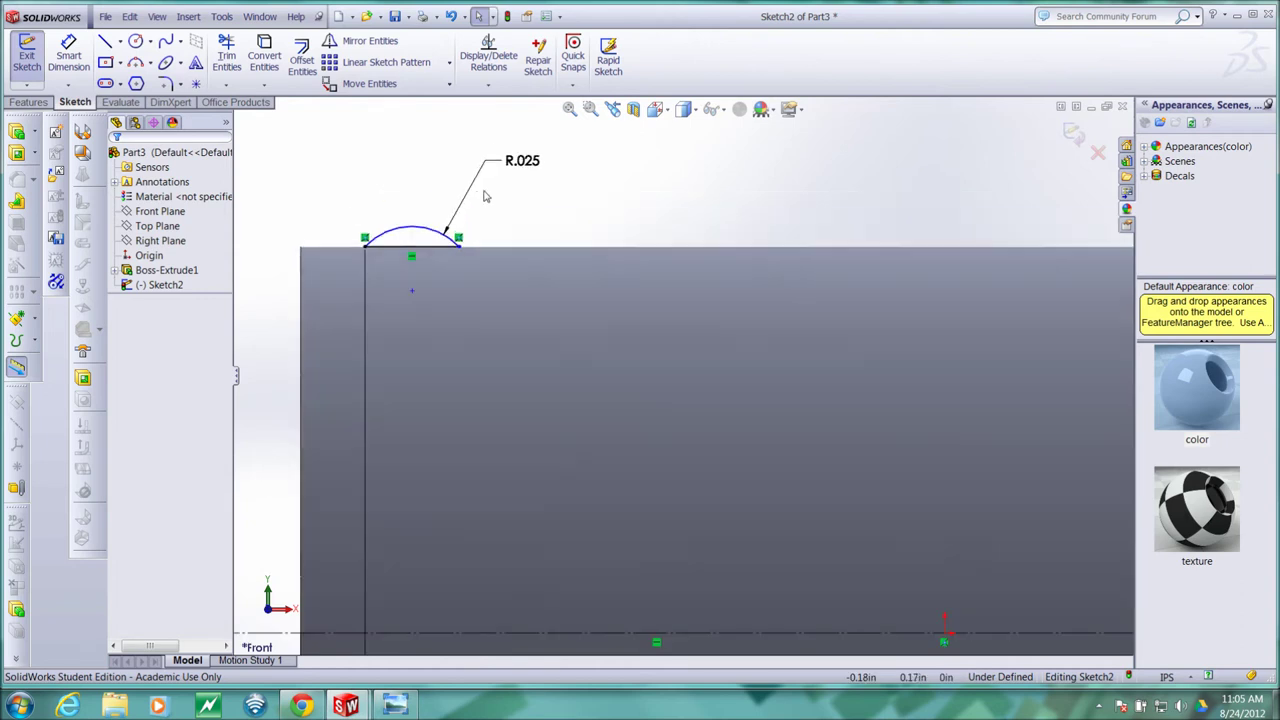
scroll(715, 394, "up", 5)
left_click(1073, 135)
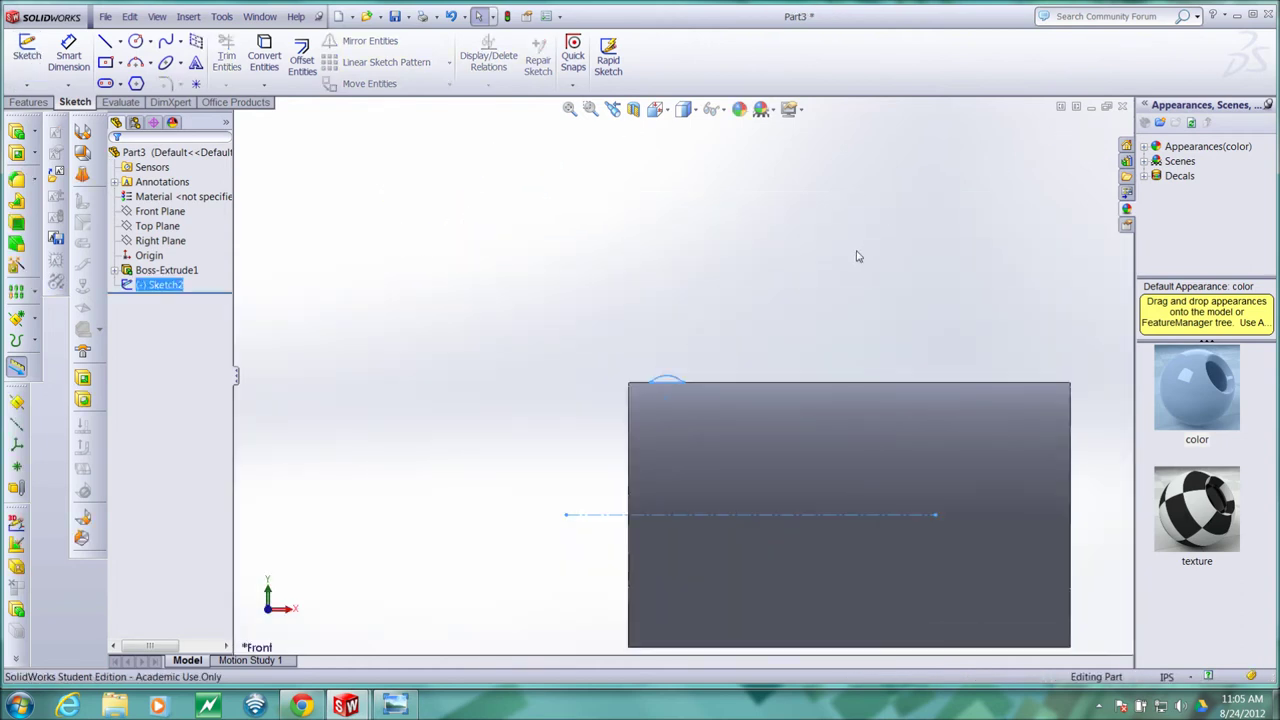
Revolve the arc profile 360° about the construction line to form a raised ring.
left_click(28, 102)
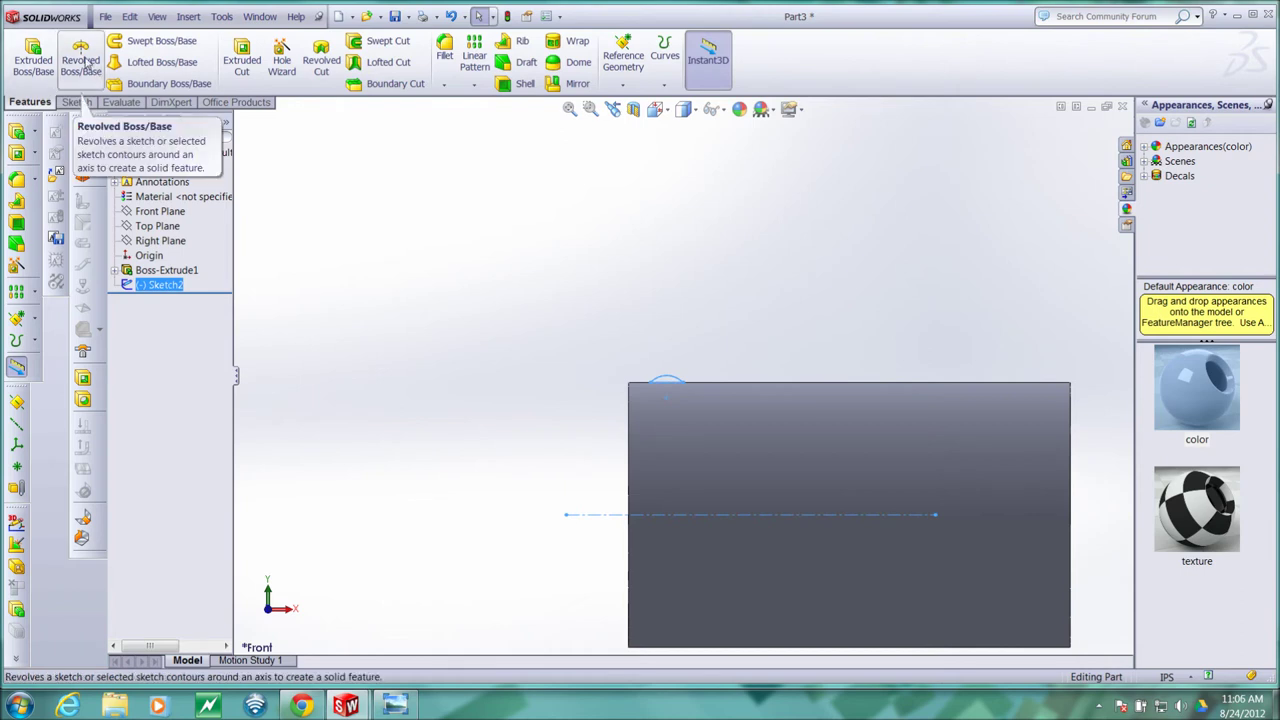
left_click(82, 60)
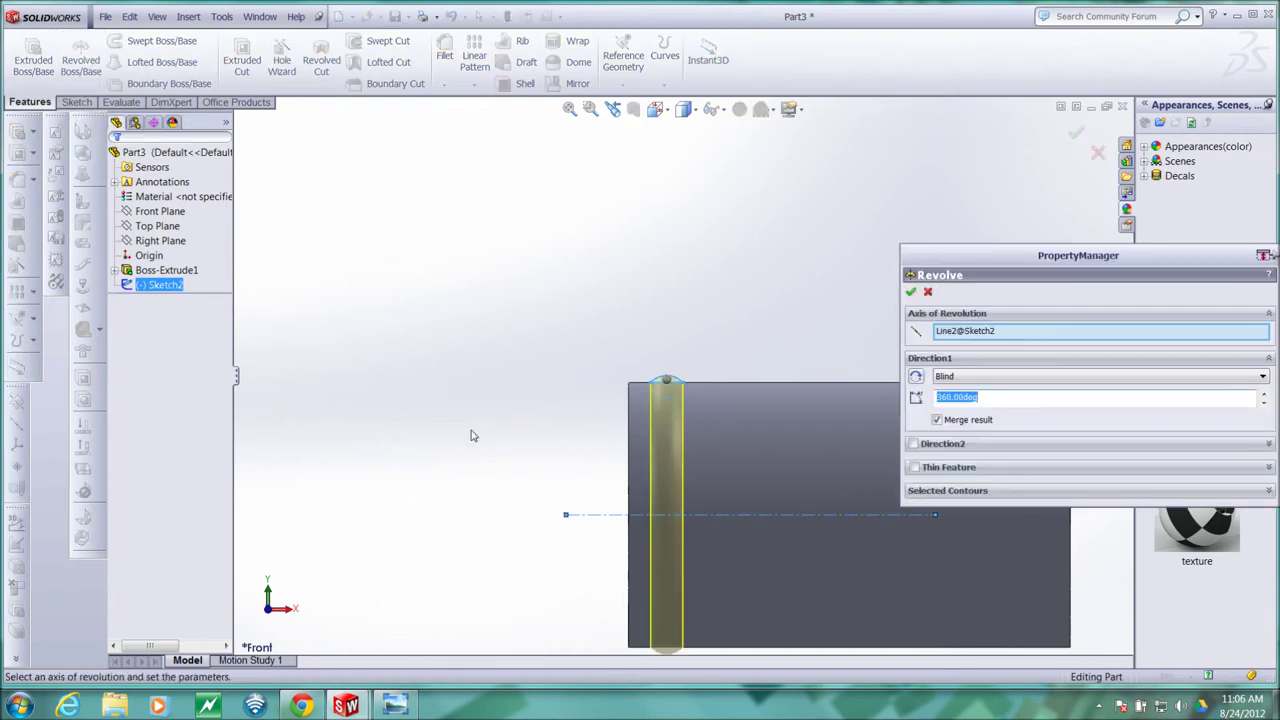
middle_click_drag(505, 366, 531, 346)
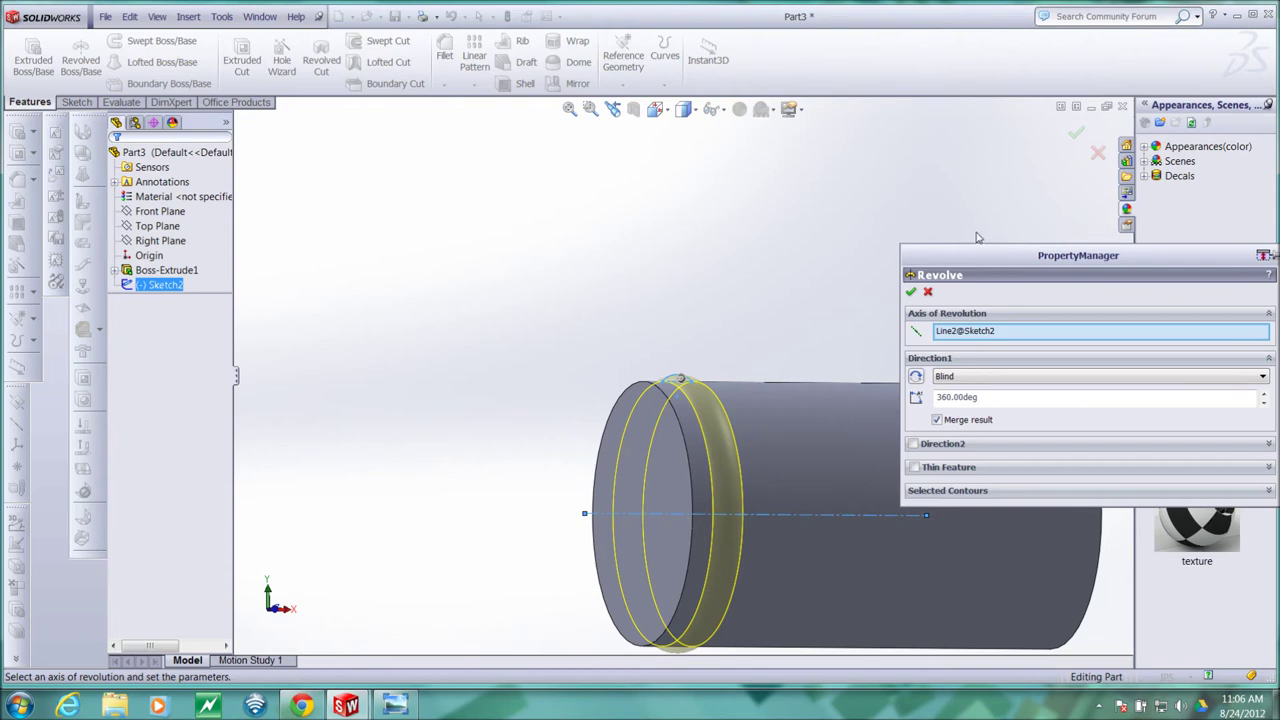
left_click_drag(985, 250, 867, 140)
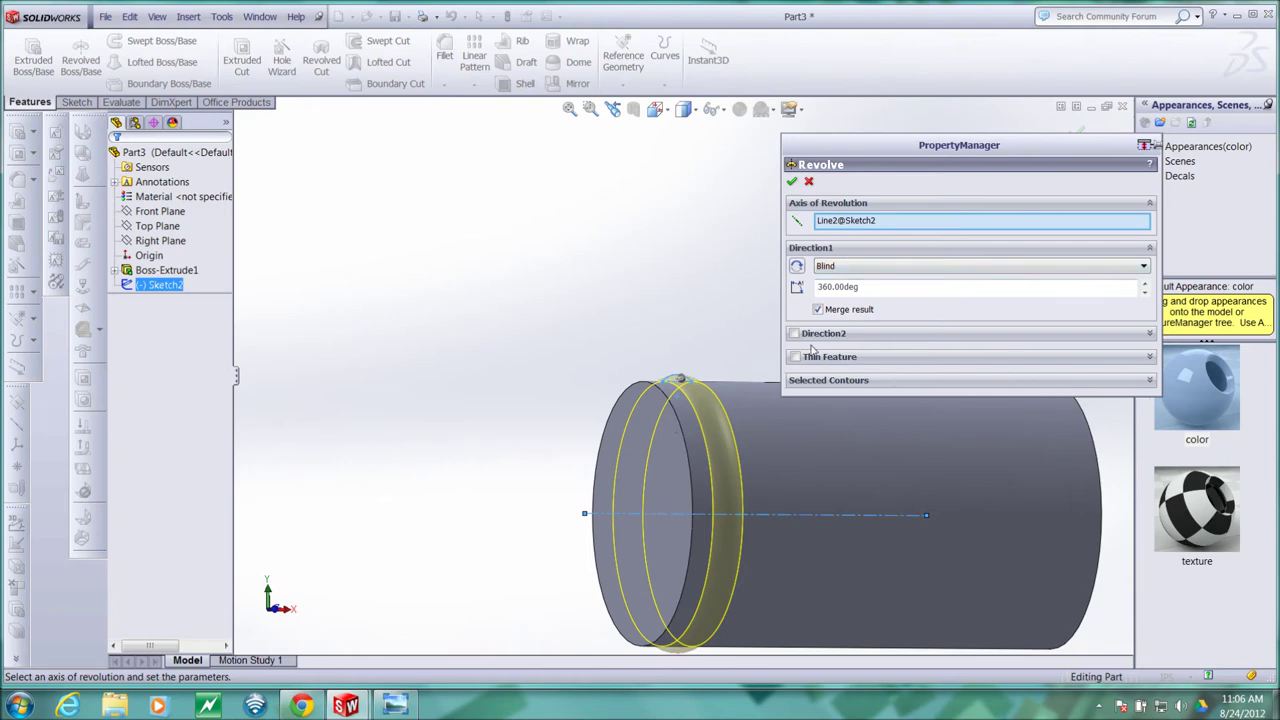
left_click(792, 184)
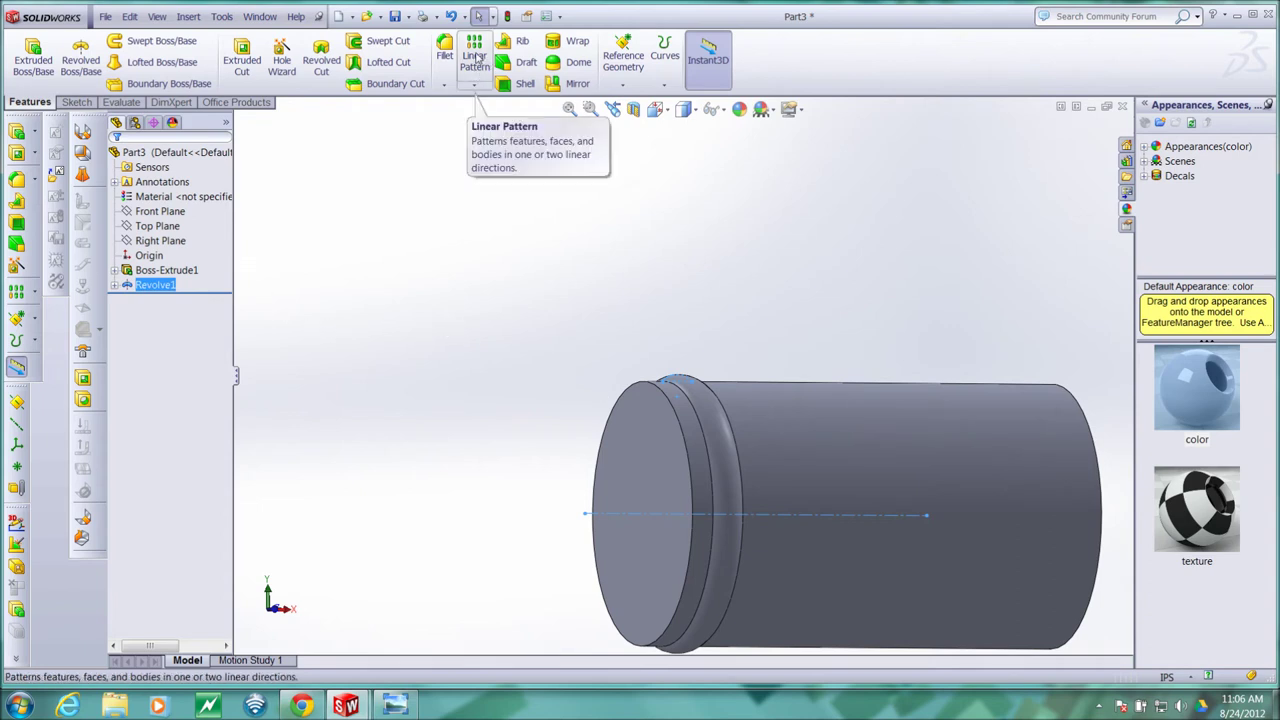
Linear-pattern the Revolve1 ring 5 times at 0.10in spacing along Sketch2's axis line.
left_click(475, 57)
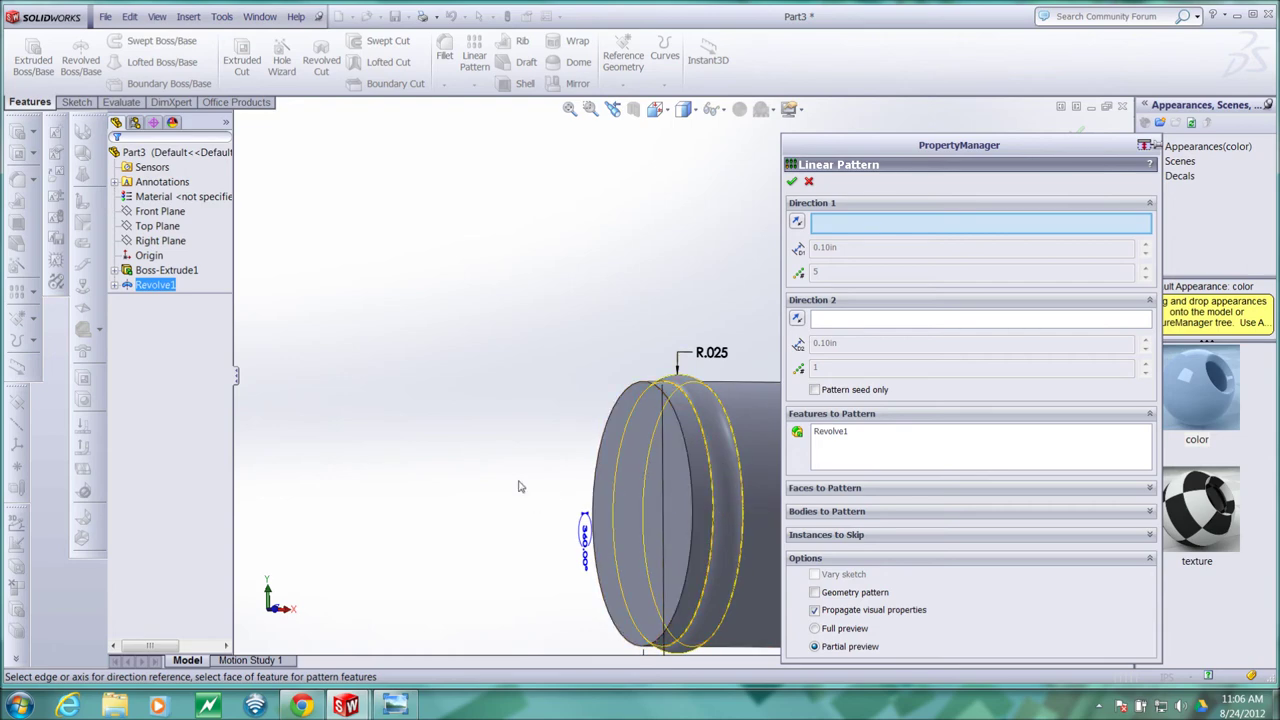
left_click(114, 286)
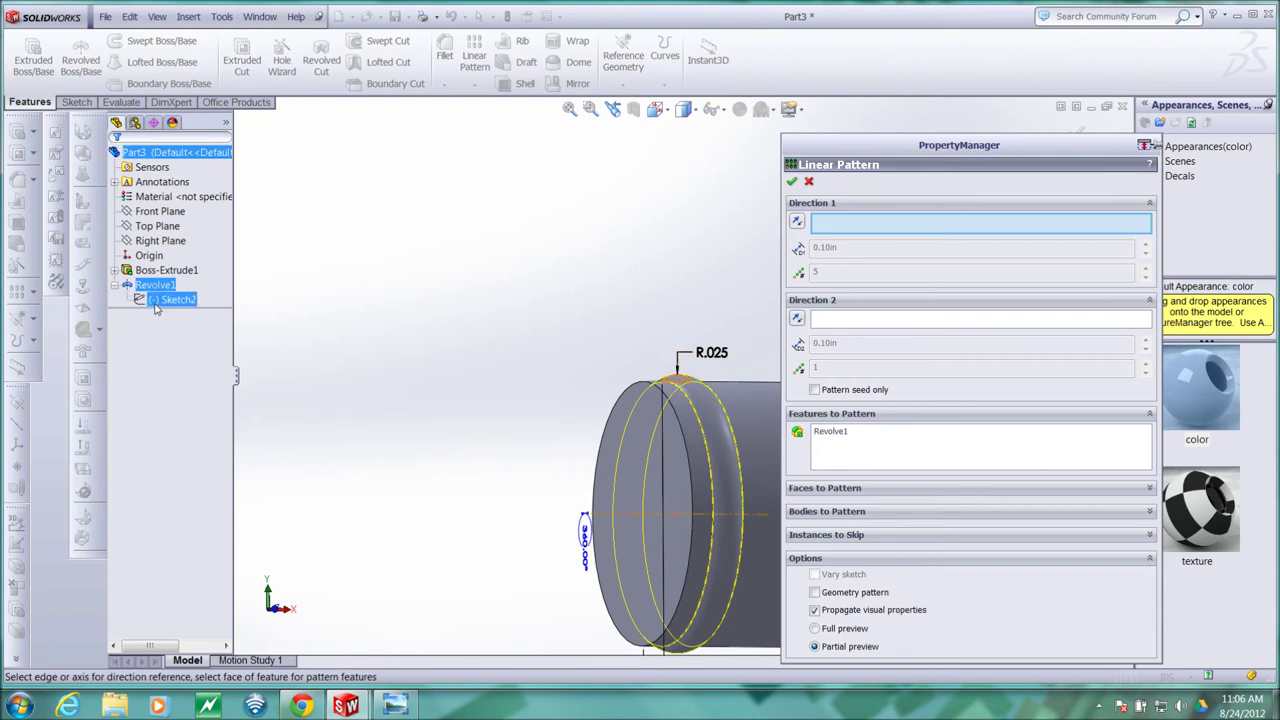
right_click(157, 305)
left_click(186, 331)
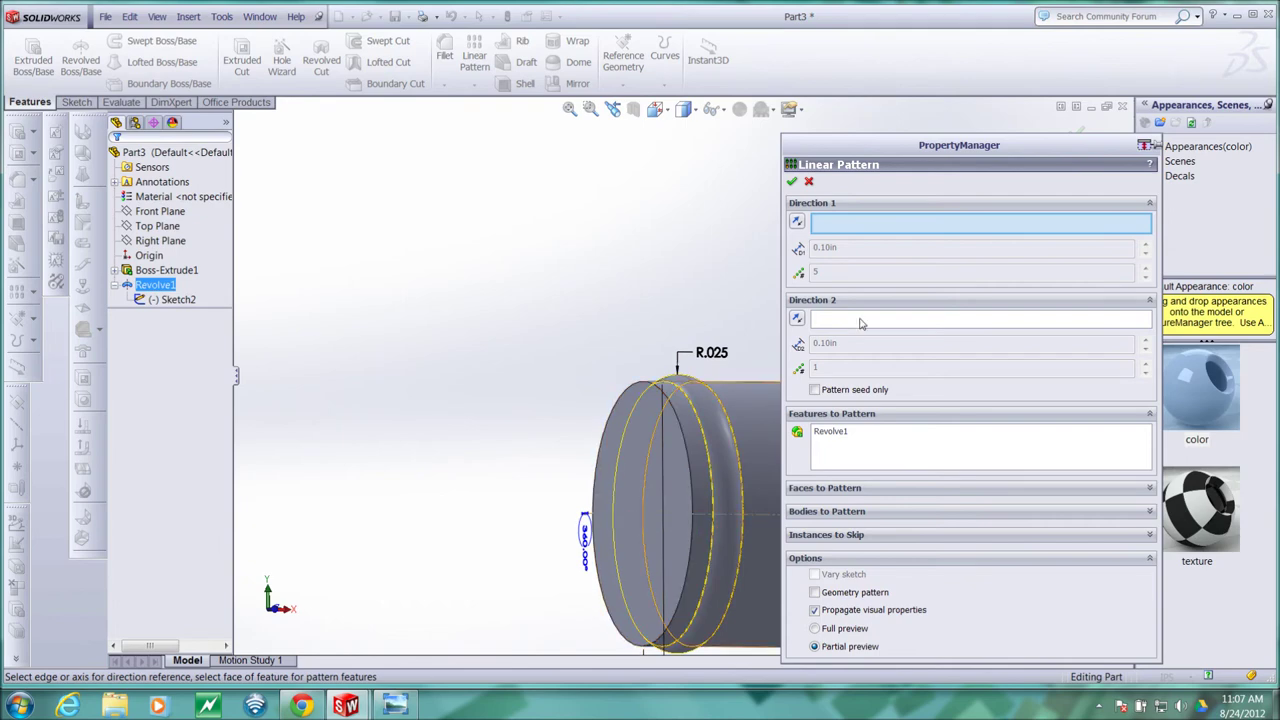
left_click(703, 513)
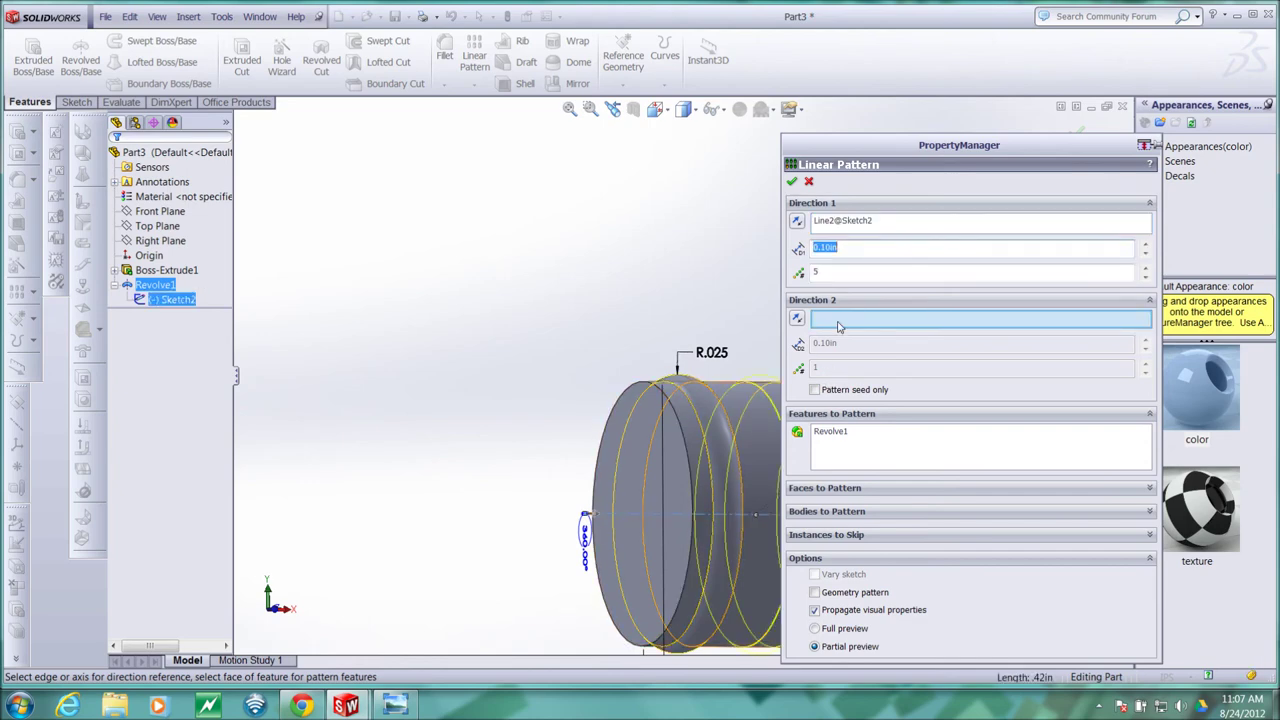
left_click_drag(895, 145, 1096, 249)
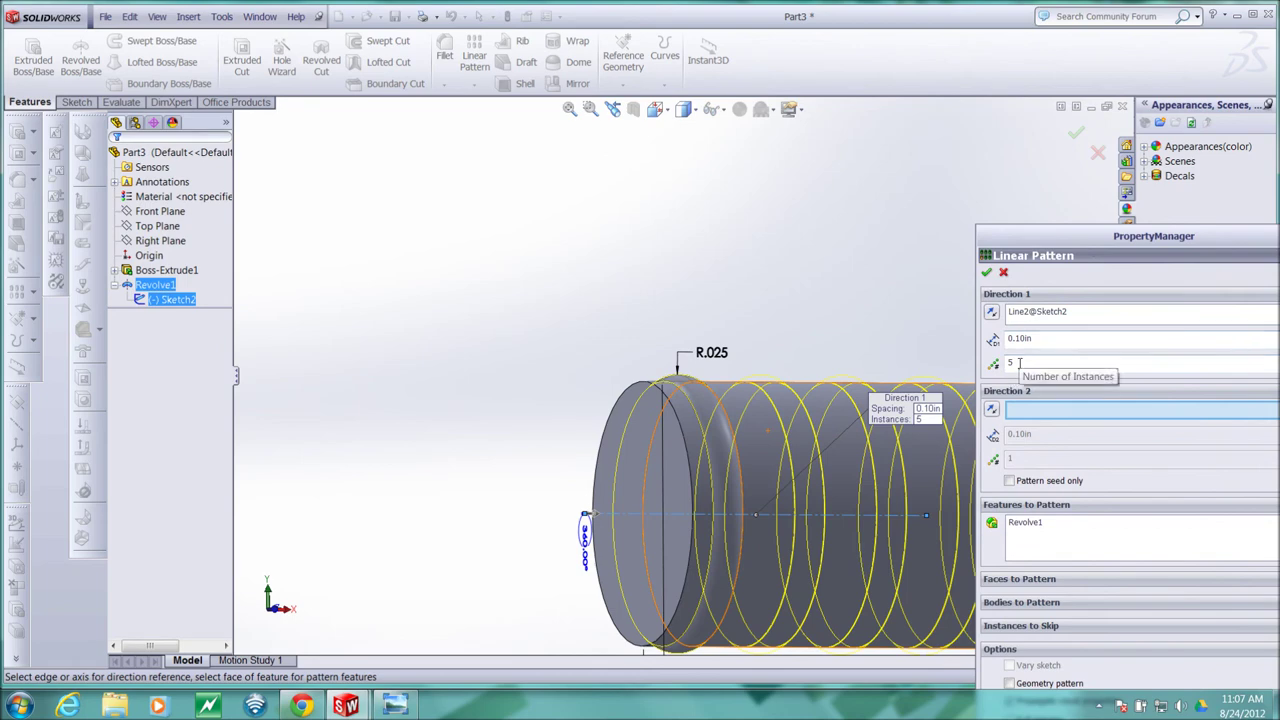
left_click_drag(1079, 243, 1072, 239)
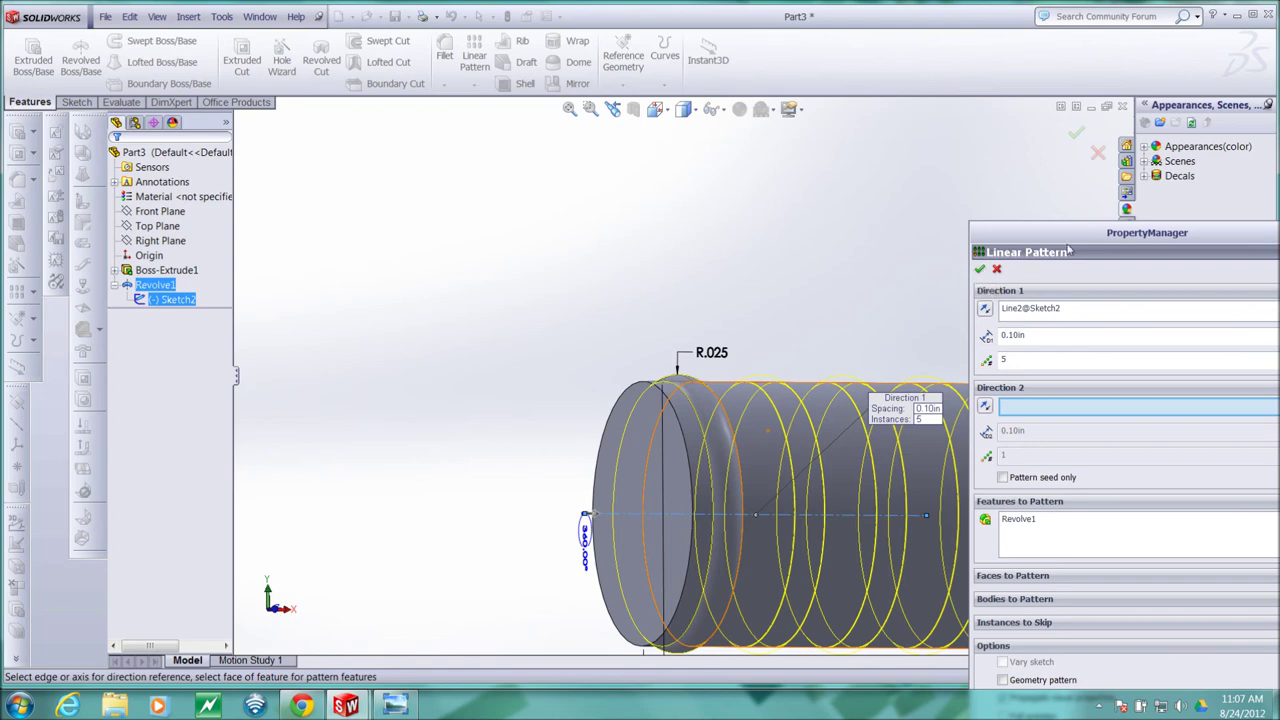
left_click_drag(1066, 242, 1060, 128)
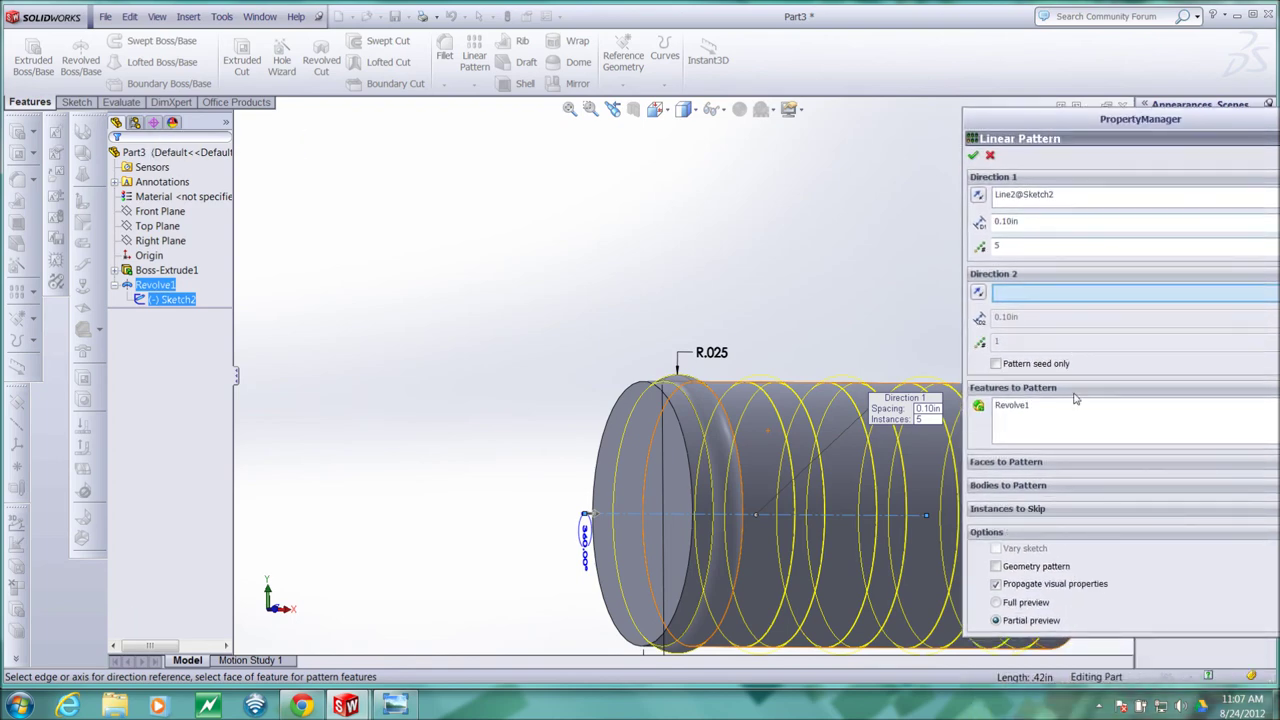
left_click(975, 157)
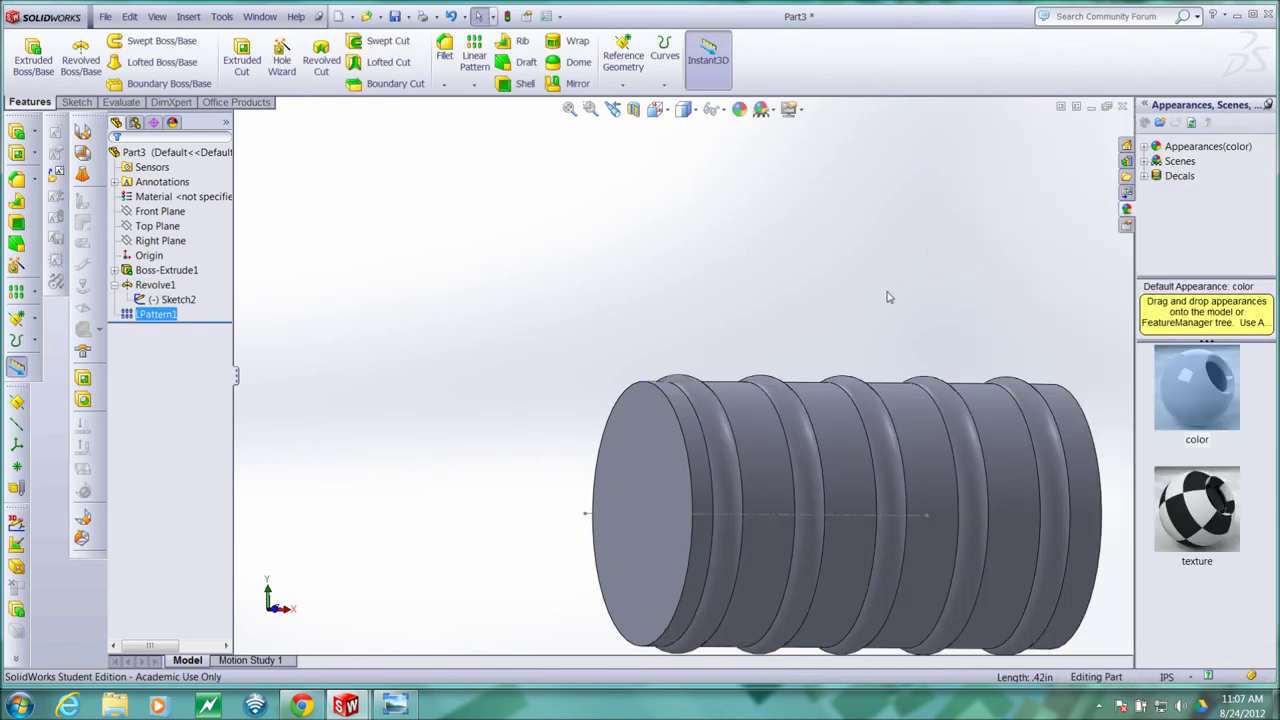
Shell the part outward with 0.03in thickness, removing both cylinder end faces.
key("z")
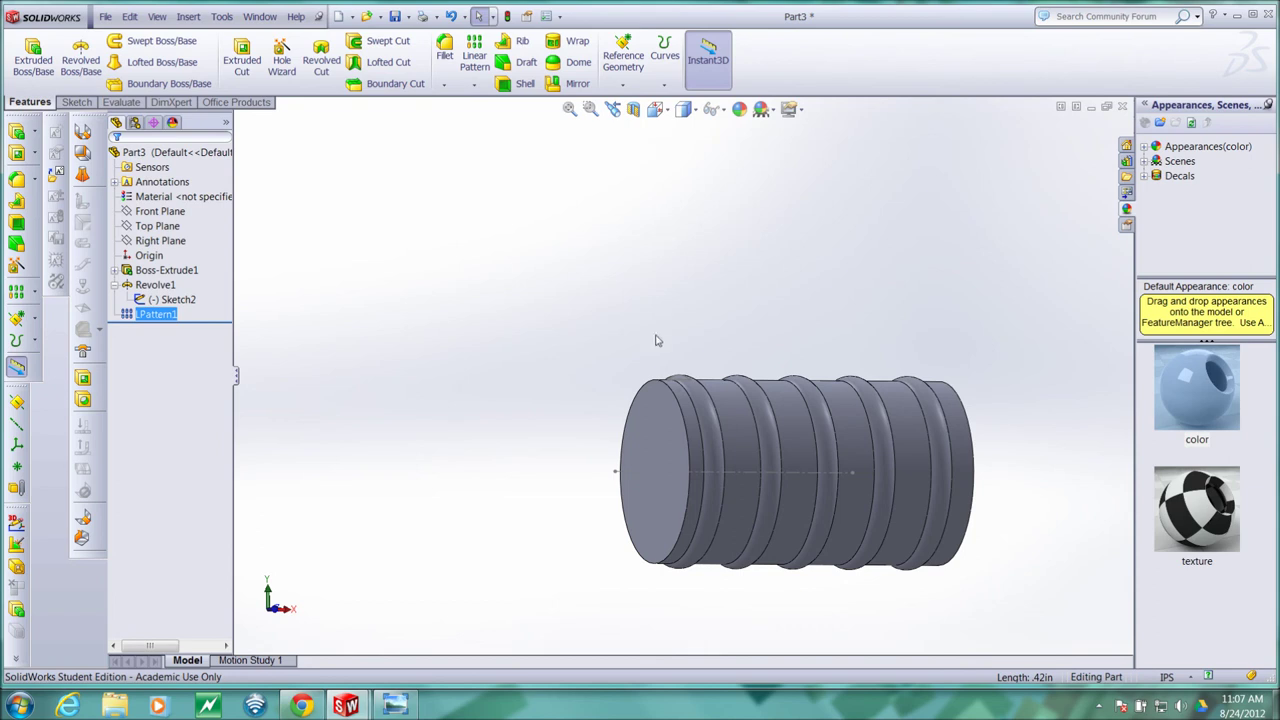
middle_click_drag(488, 382, 446, 451)
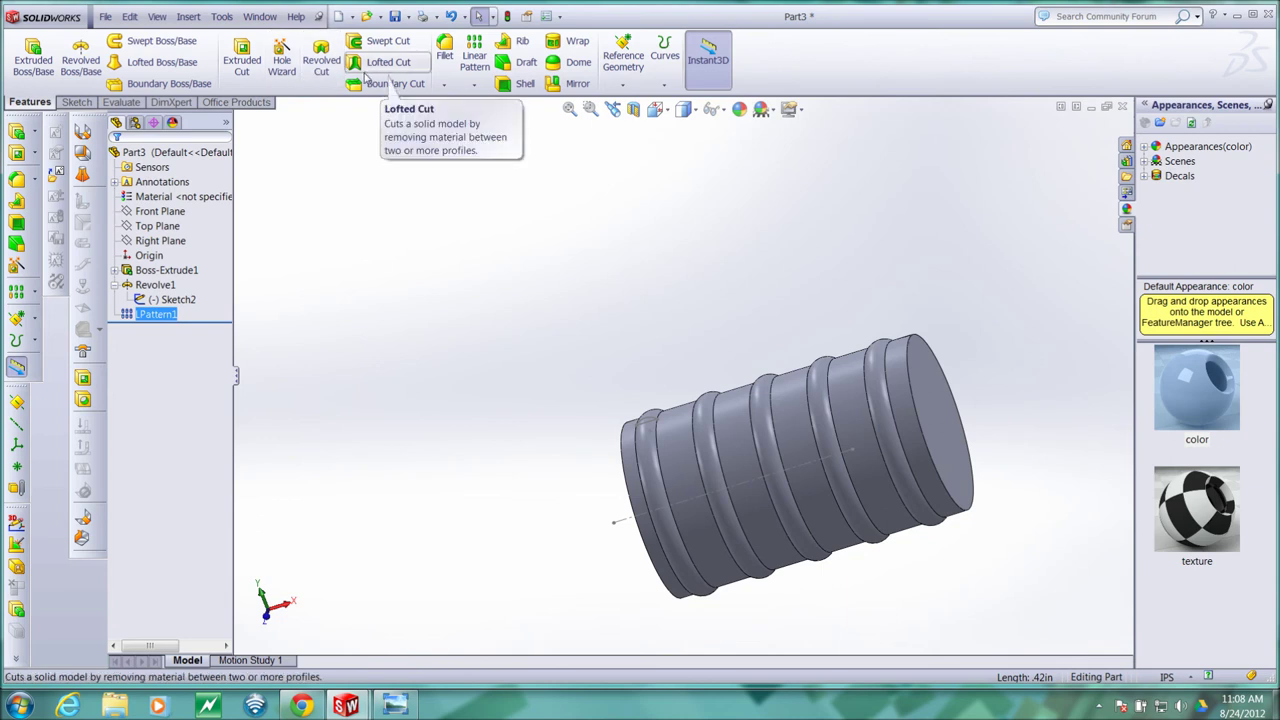
left_click(522, 88)
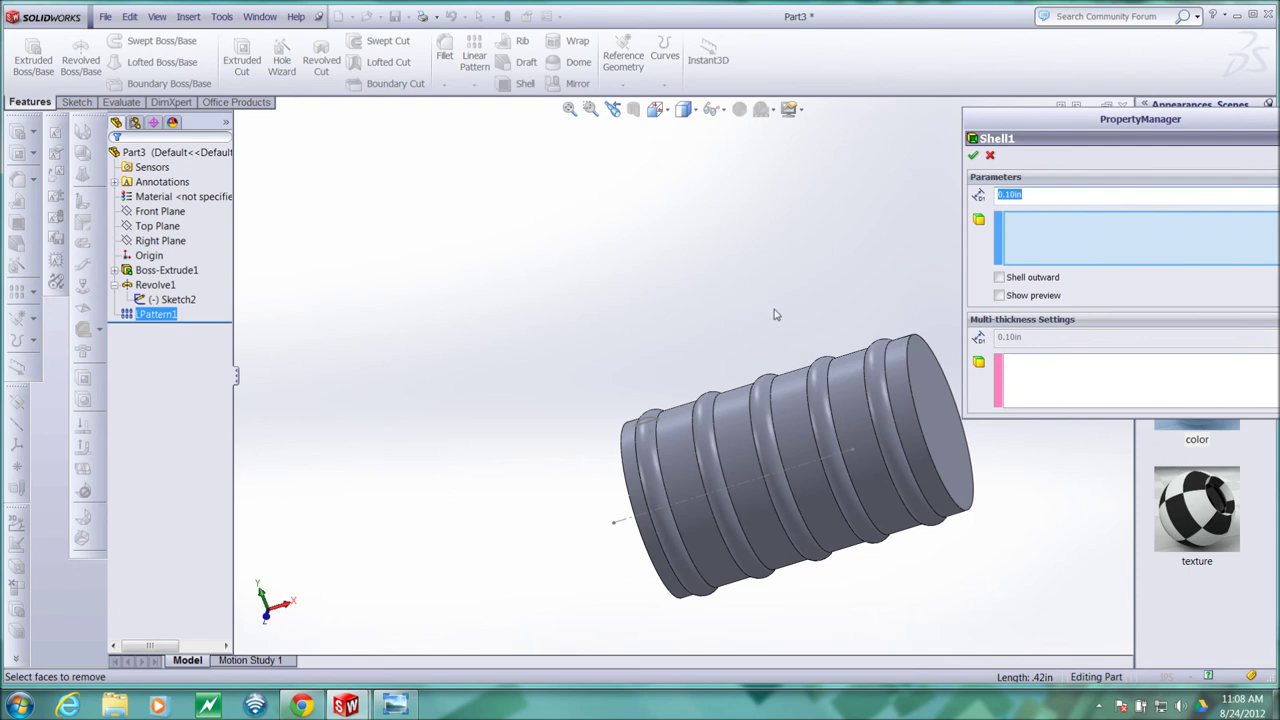
left_click(1042, 235)
left_click(939, 418)
middle_click_drag(709, 305, 830, 240)
left_click(766, 492)
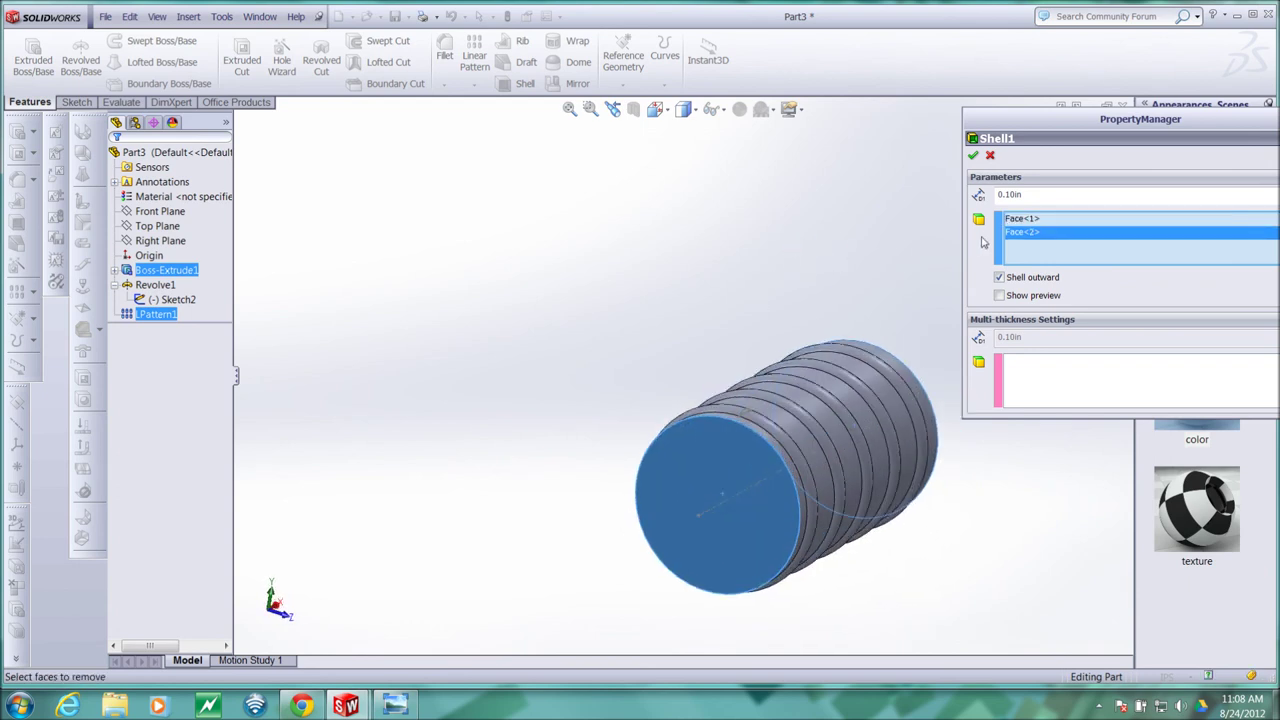
left_click(1007, 194)
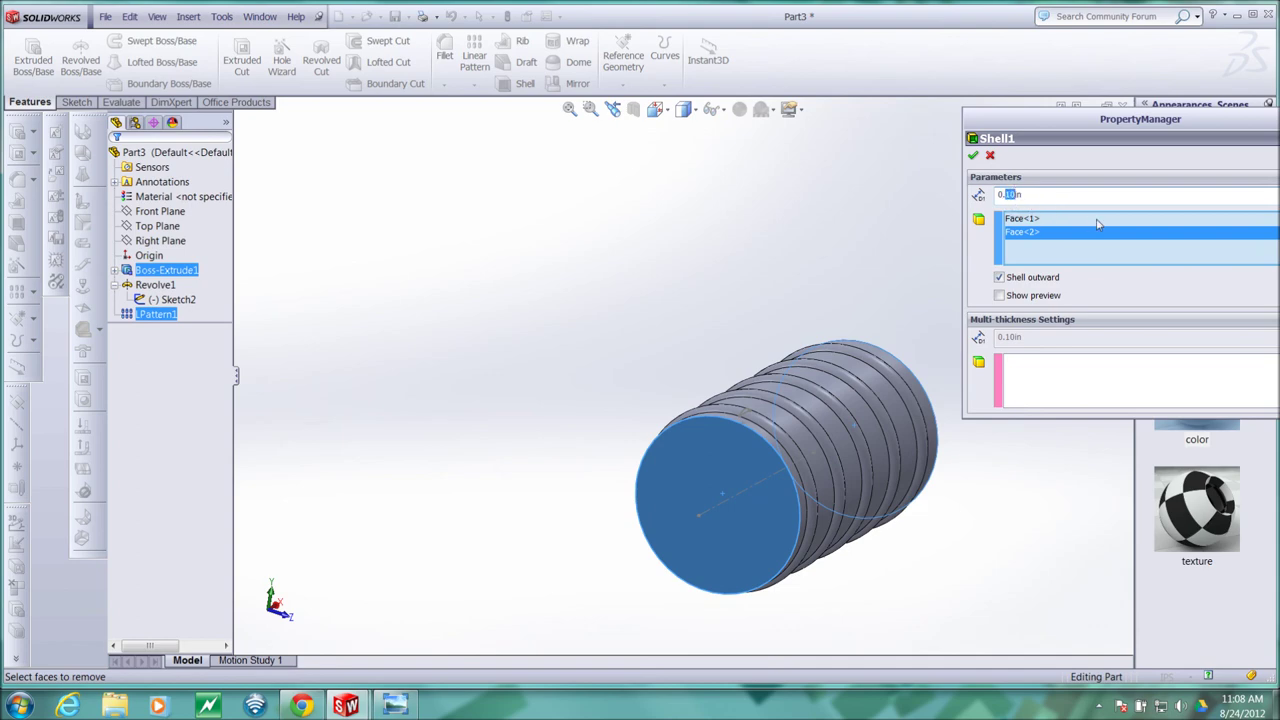
key("BackSpace")
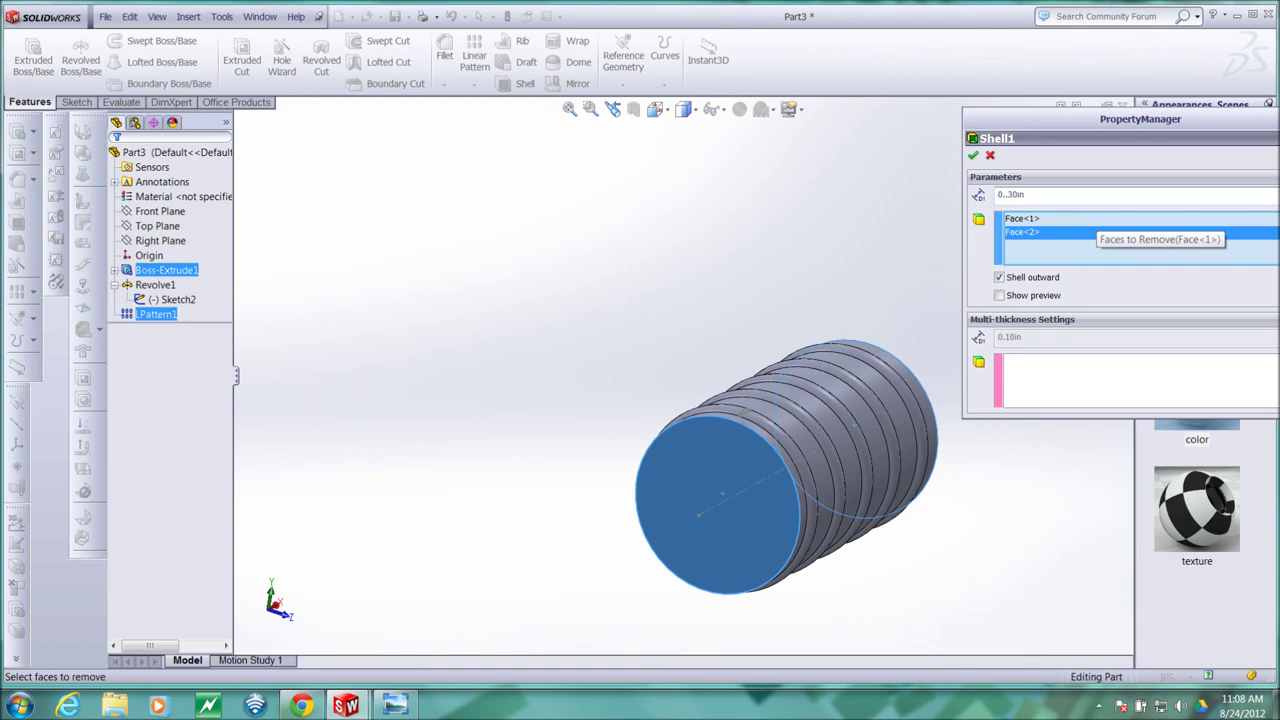
key("BackSpace")
key("BackSpace")
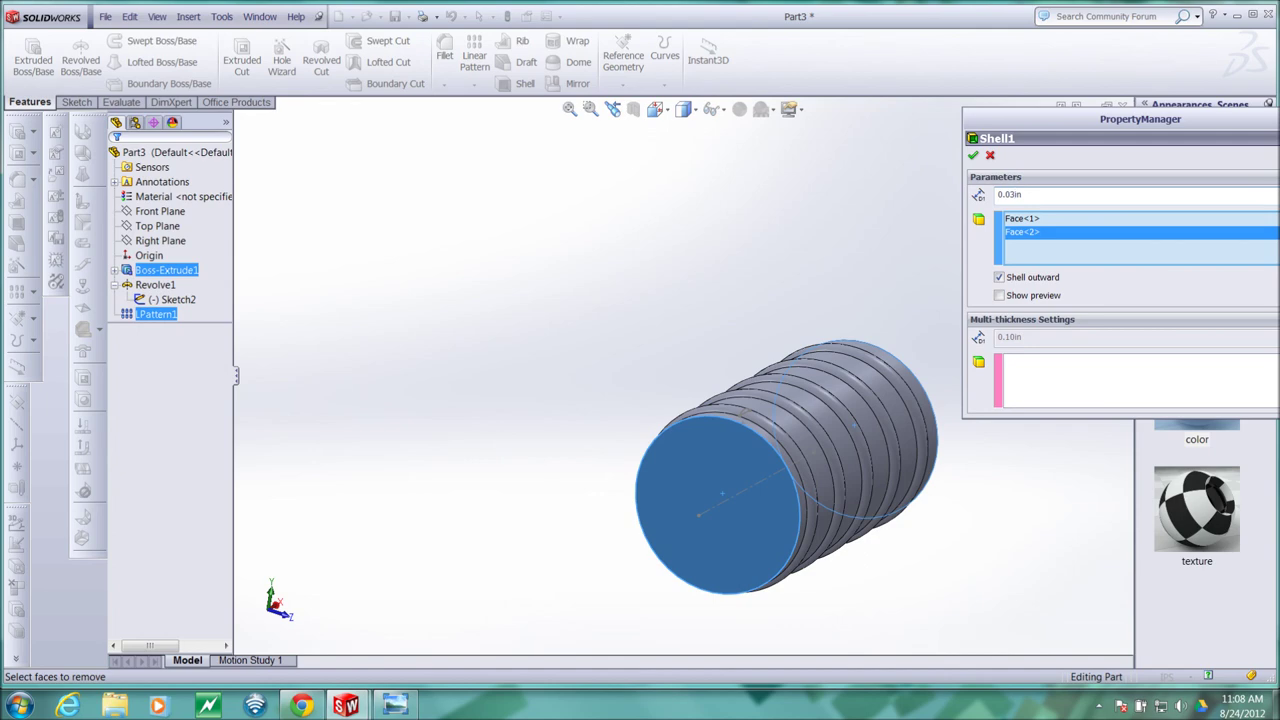
left_click(973, 155)
middle_click_drag(890, 250, 928, 249)
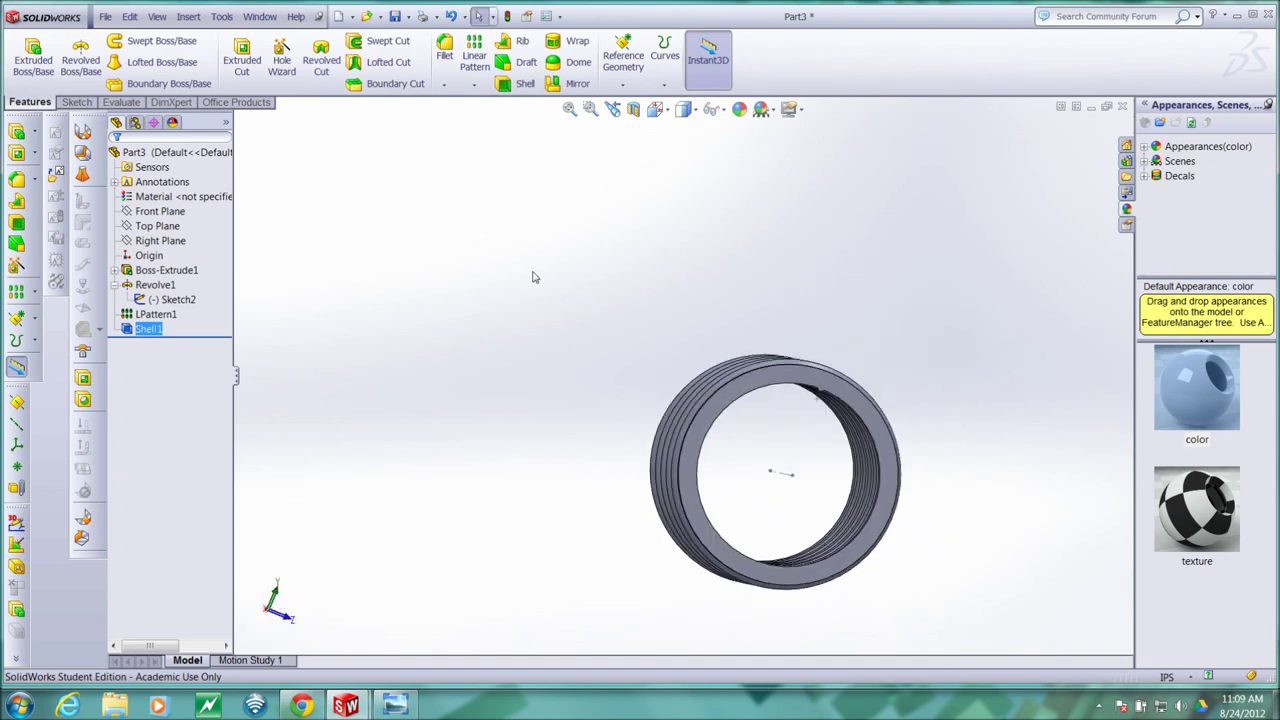
Edit Shell1 and reduce its wall thickness from 0.03in to 0.01in.
right_click(134, 331)
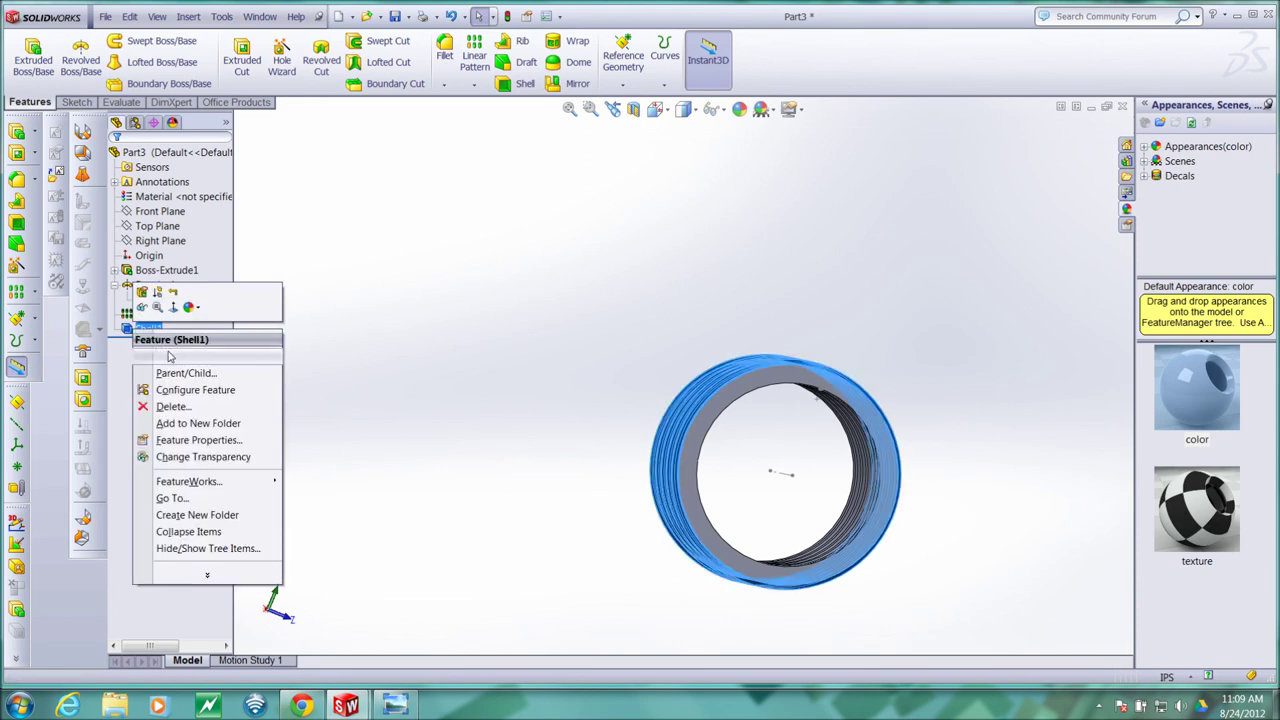
left_click(295, 309)
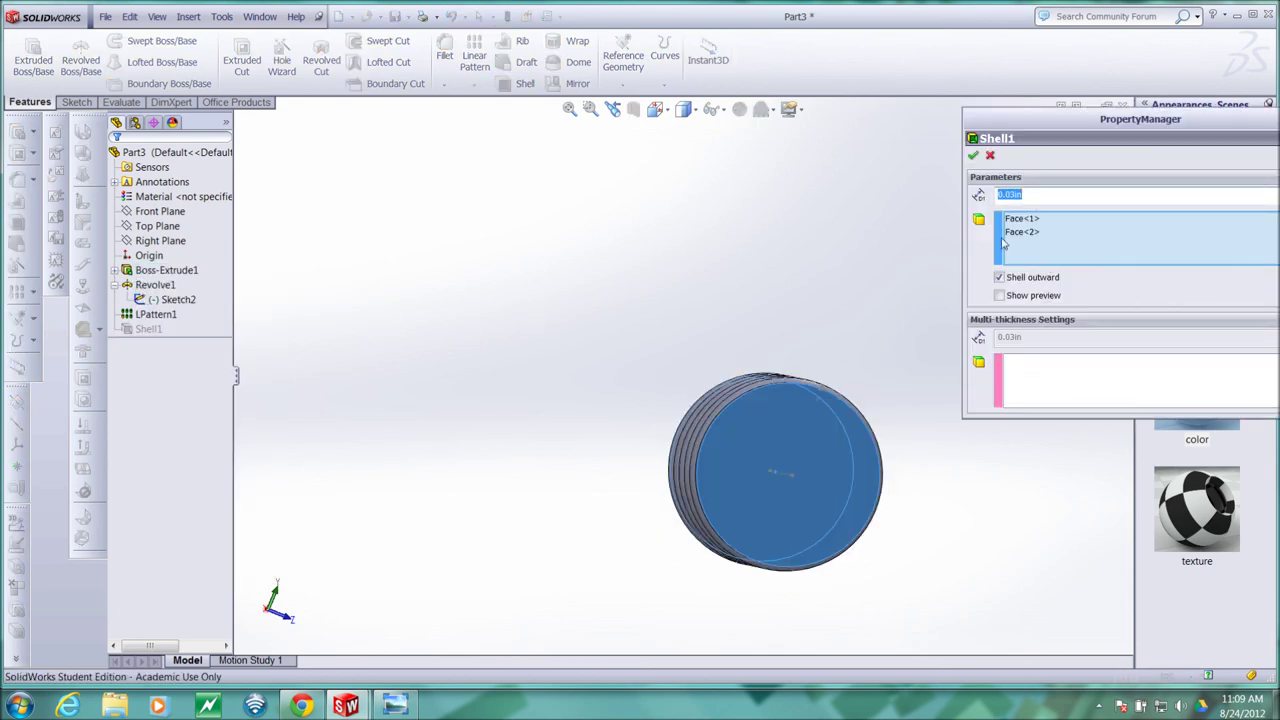
left_click_drag(1024, 199, 998, 195)
type(".01")
key("Return")
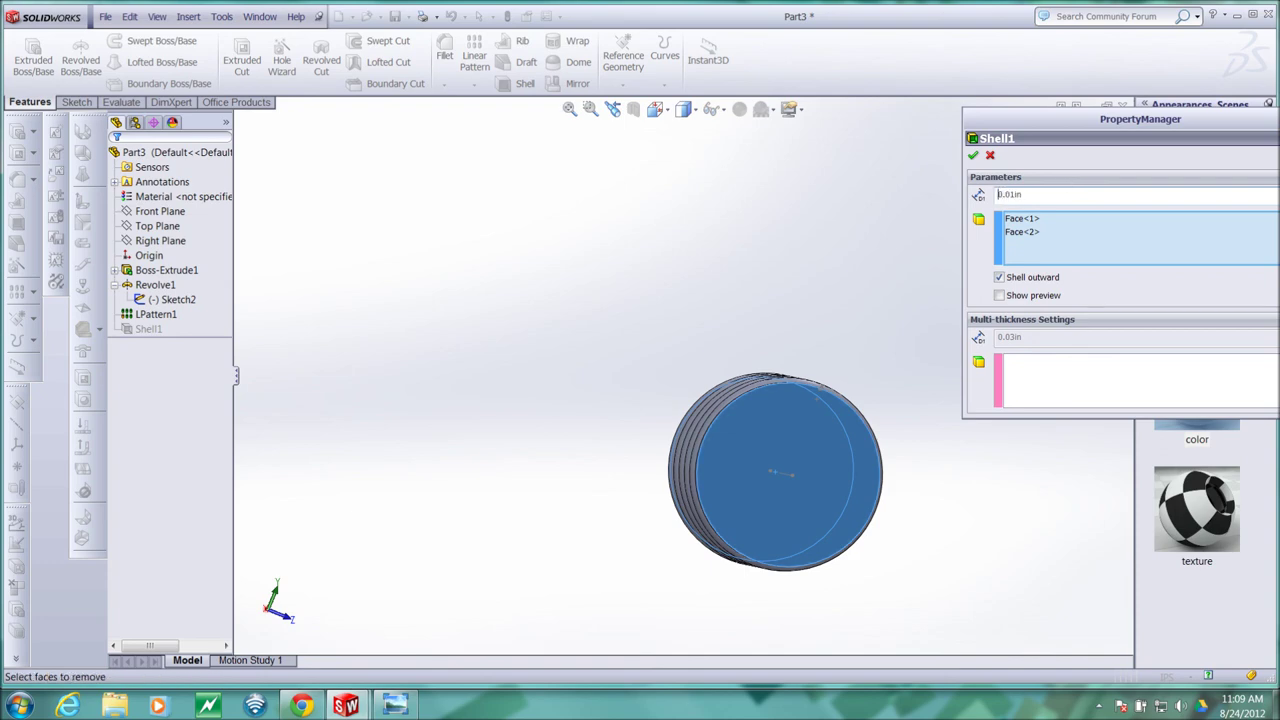
left_click(972, 155)
middle_click_drag(875, 259, 747, 318)
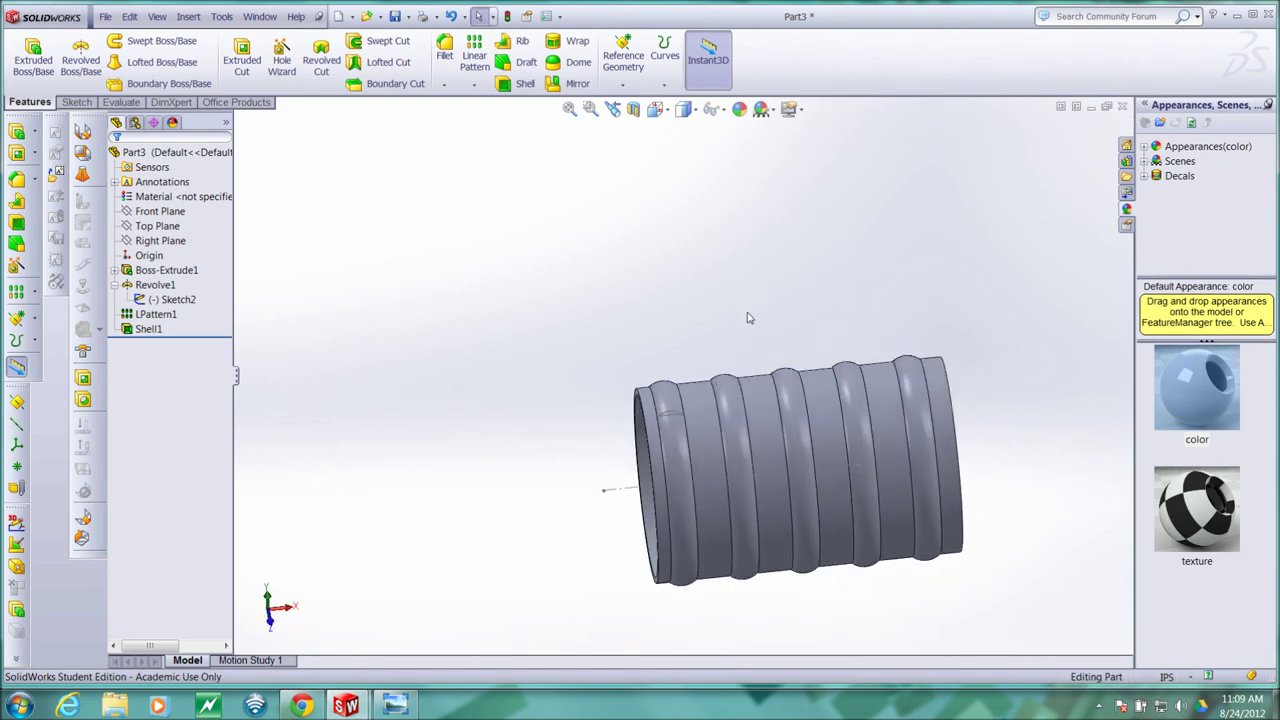
Save the part under the file name pencil_metal.
left_click(106, 18)
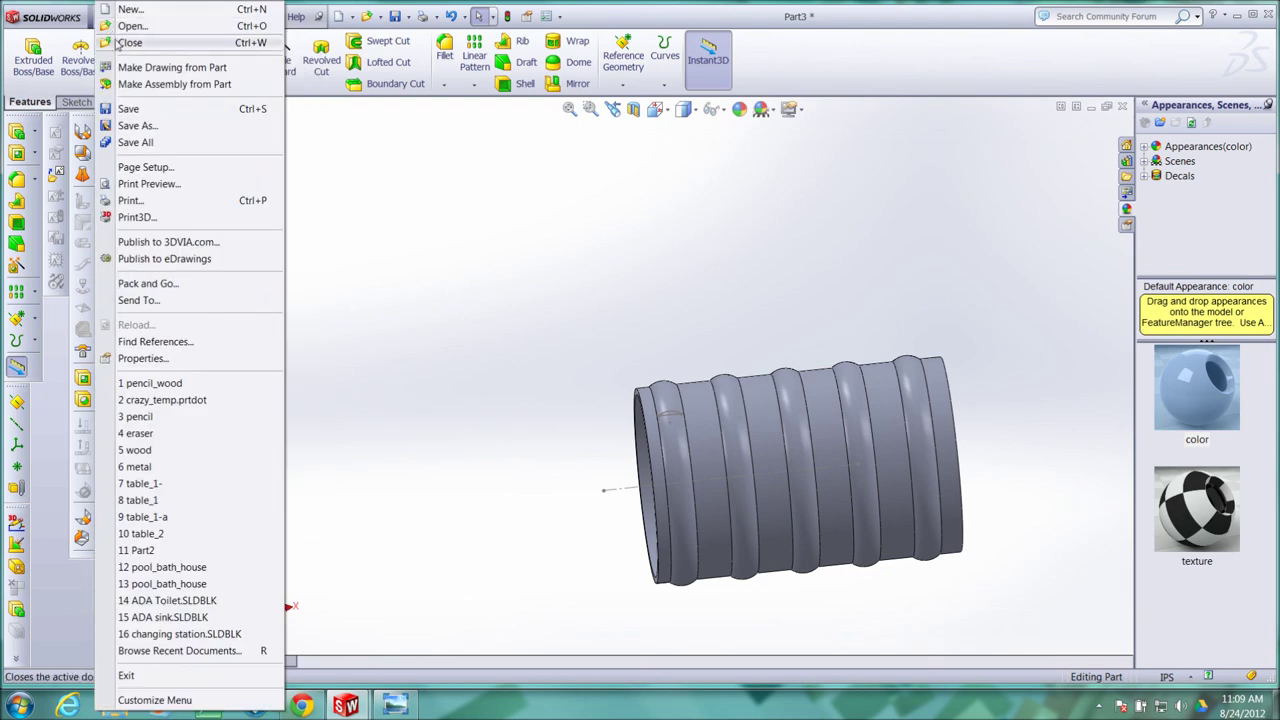
left_click(128, 110)
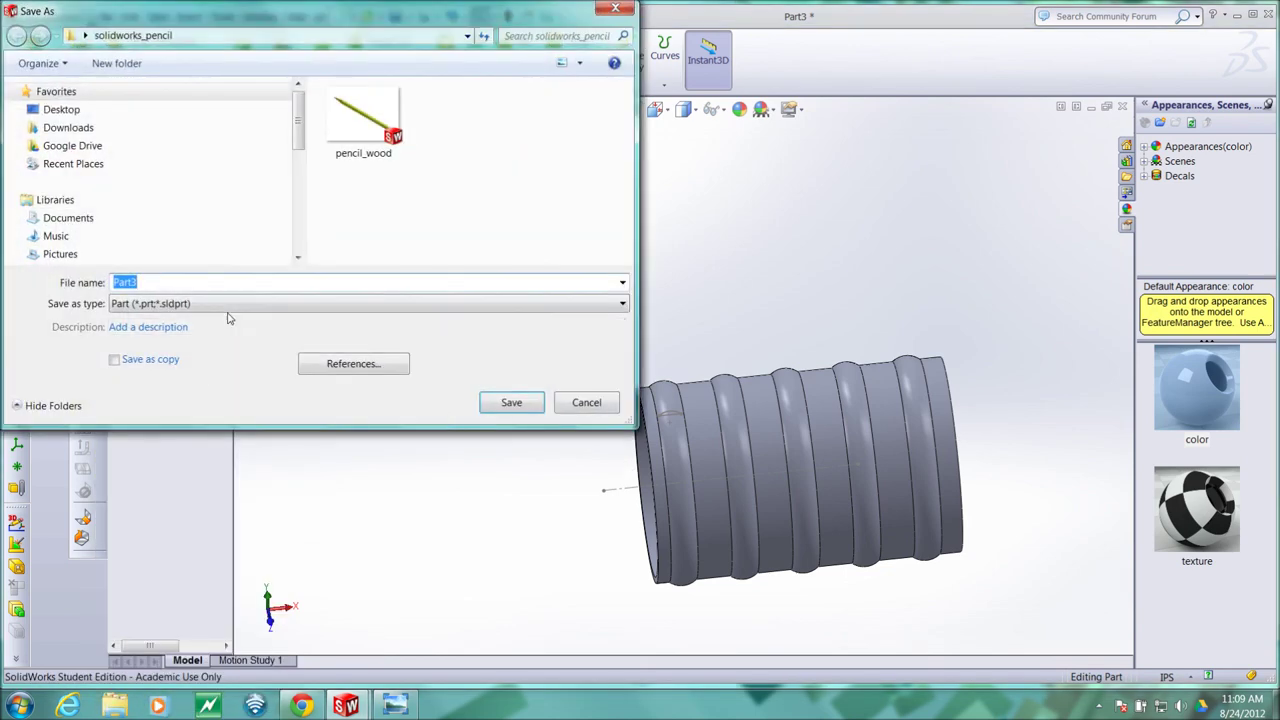
type("pen")
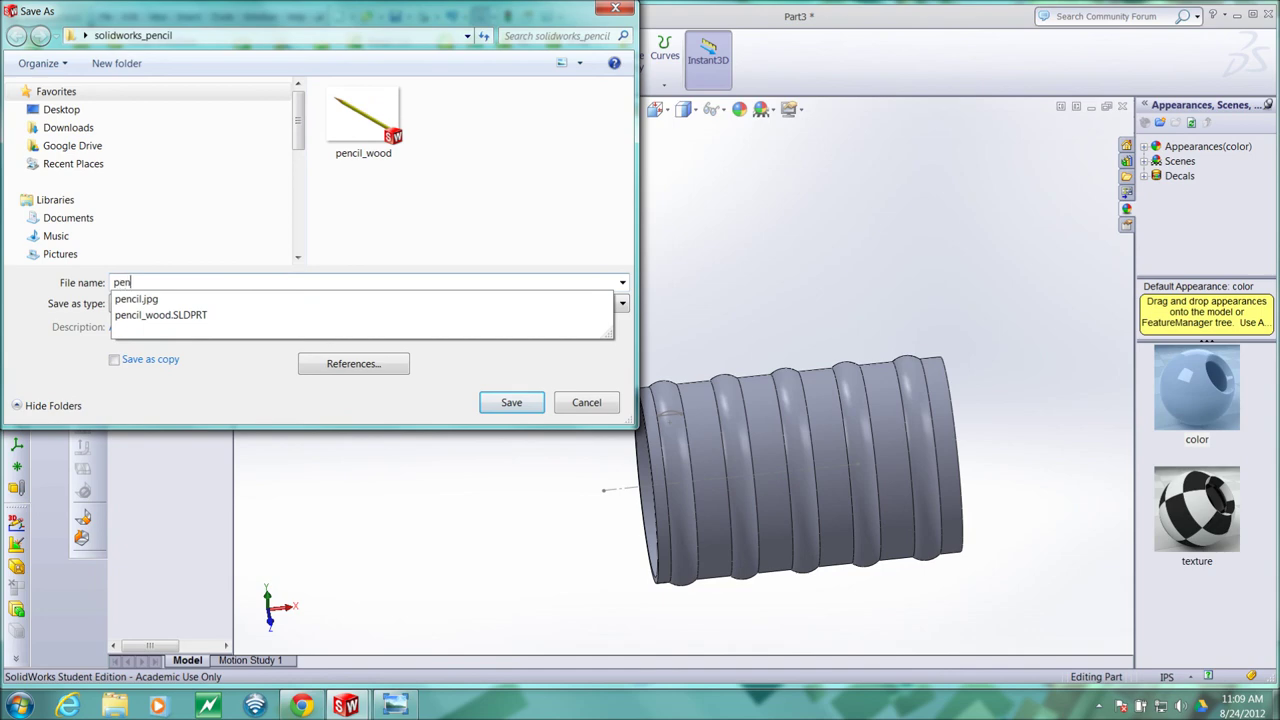
type("cil_")
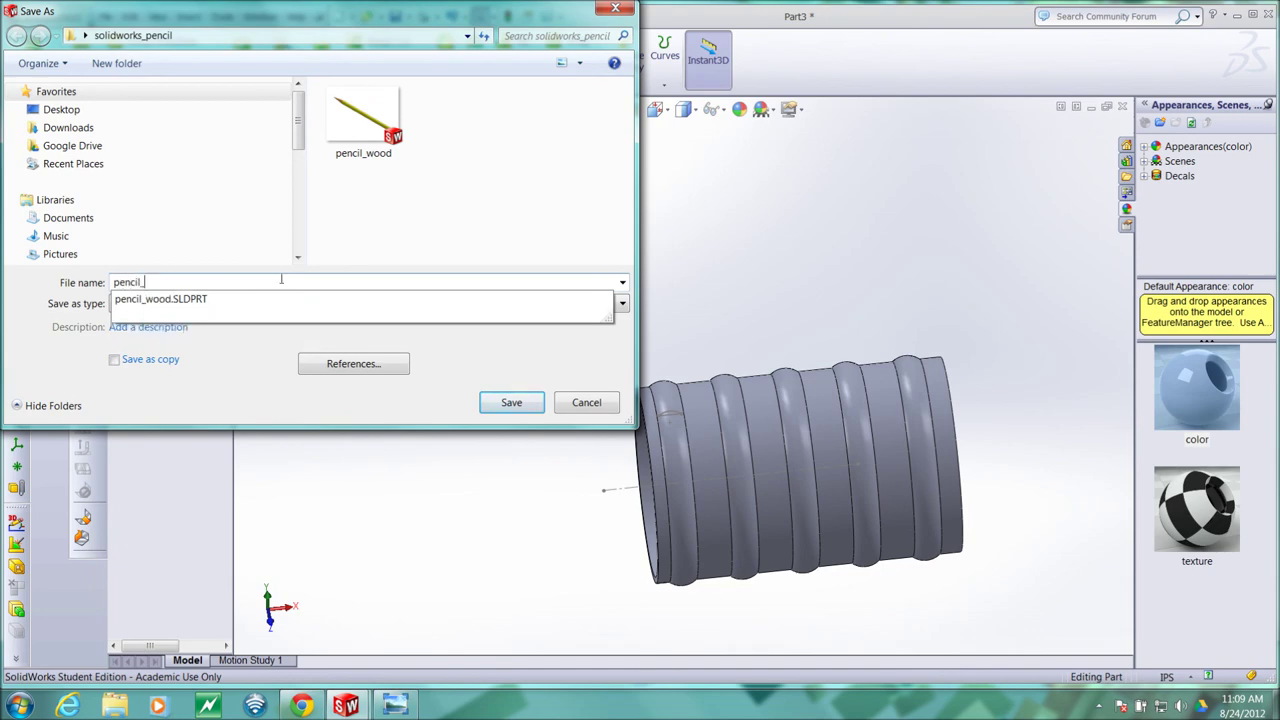
type("metal")
key("Return")
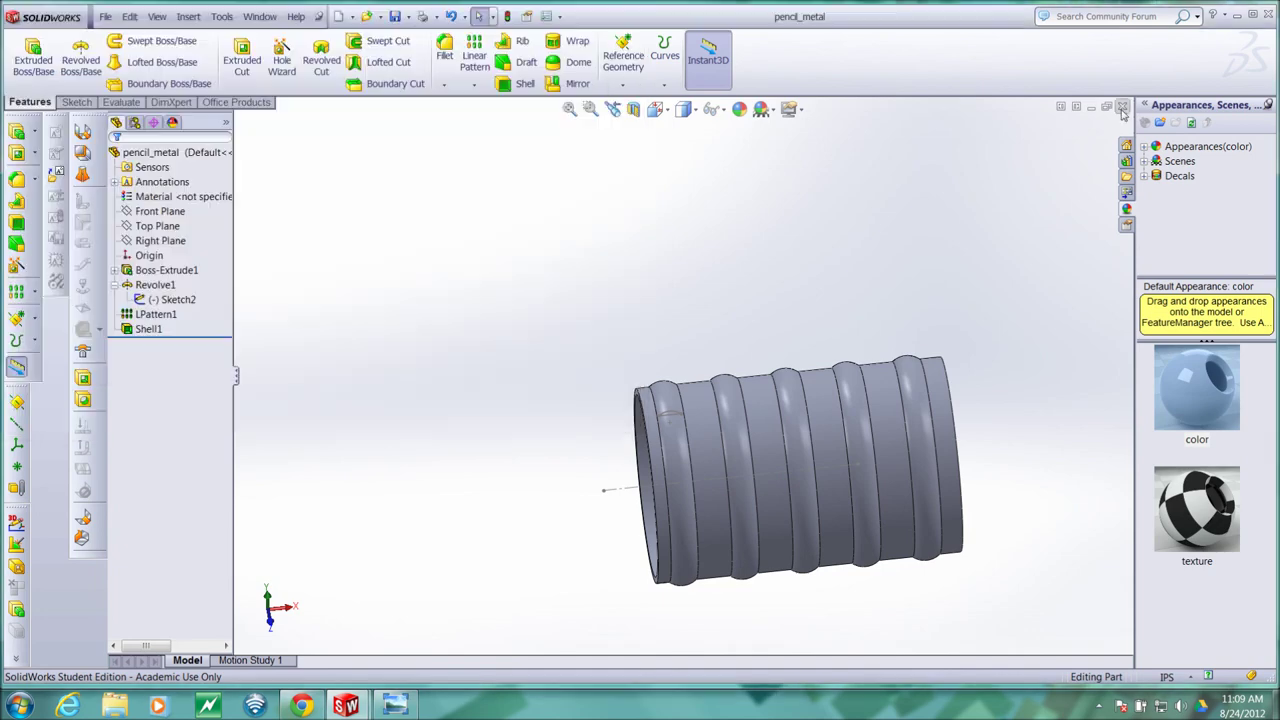